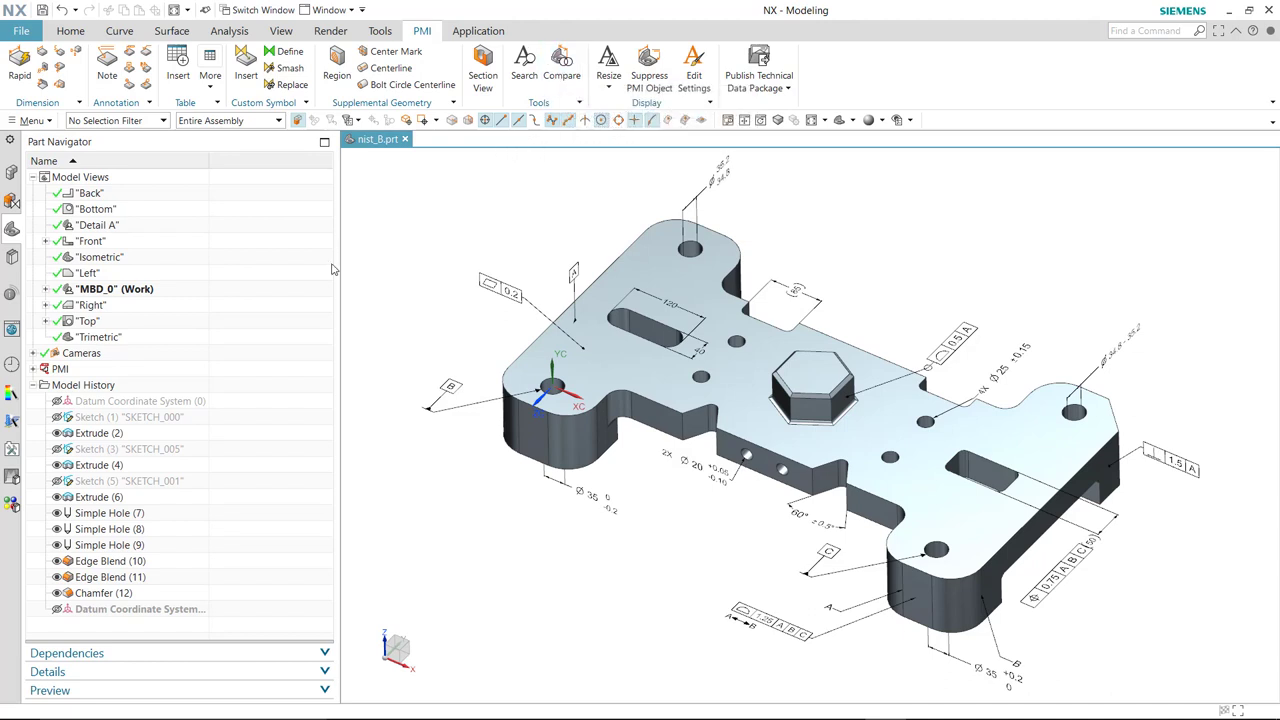
Launch PMI Compare from the HD3D Tools resource bar list
left_click(12, 292)
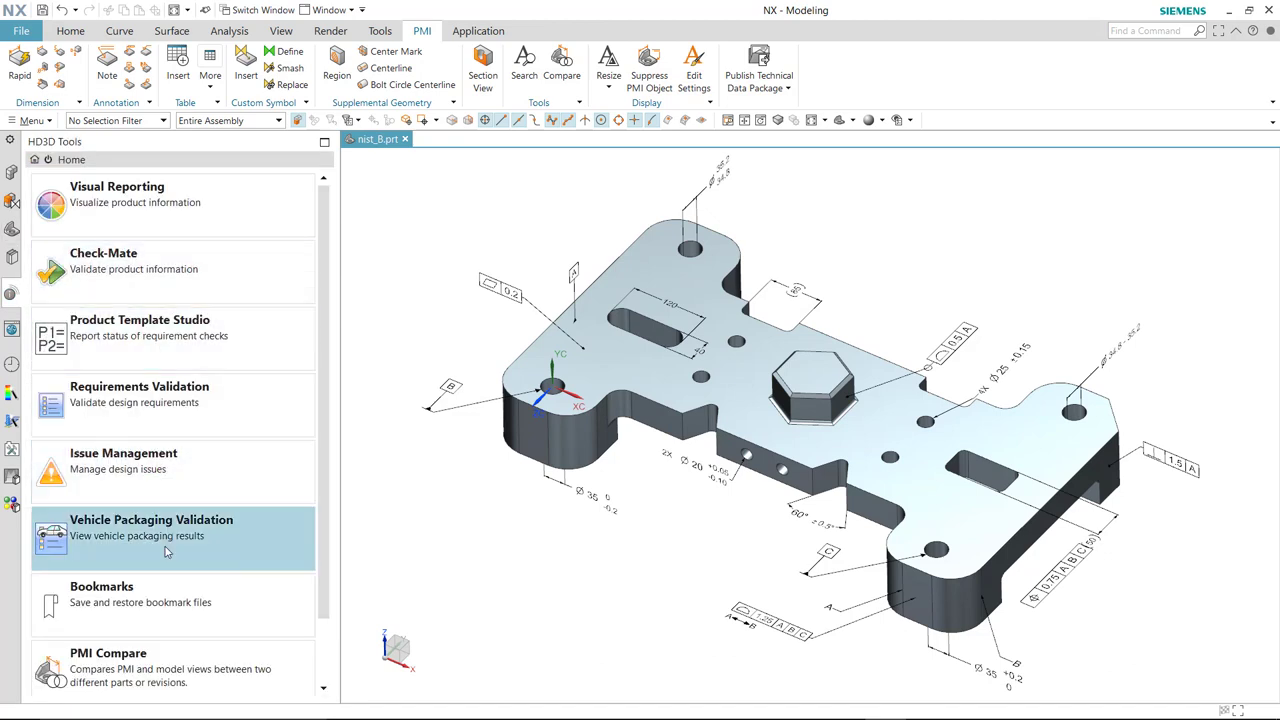
scroll(176, 640, "down", 2)
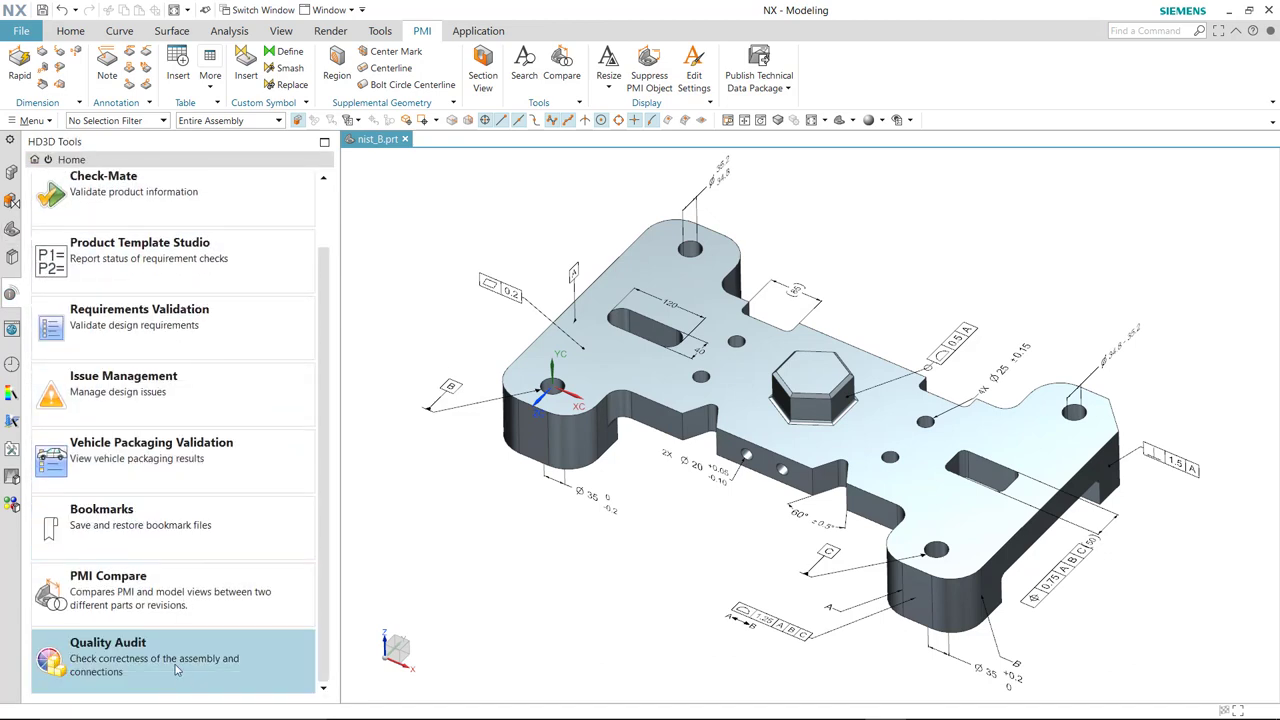
left_click(144, 596)
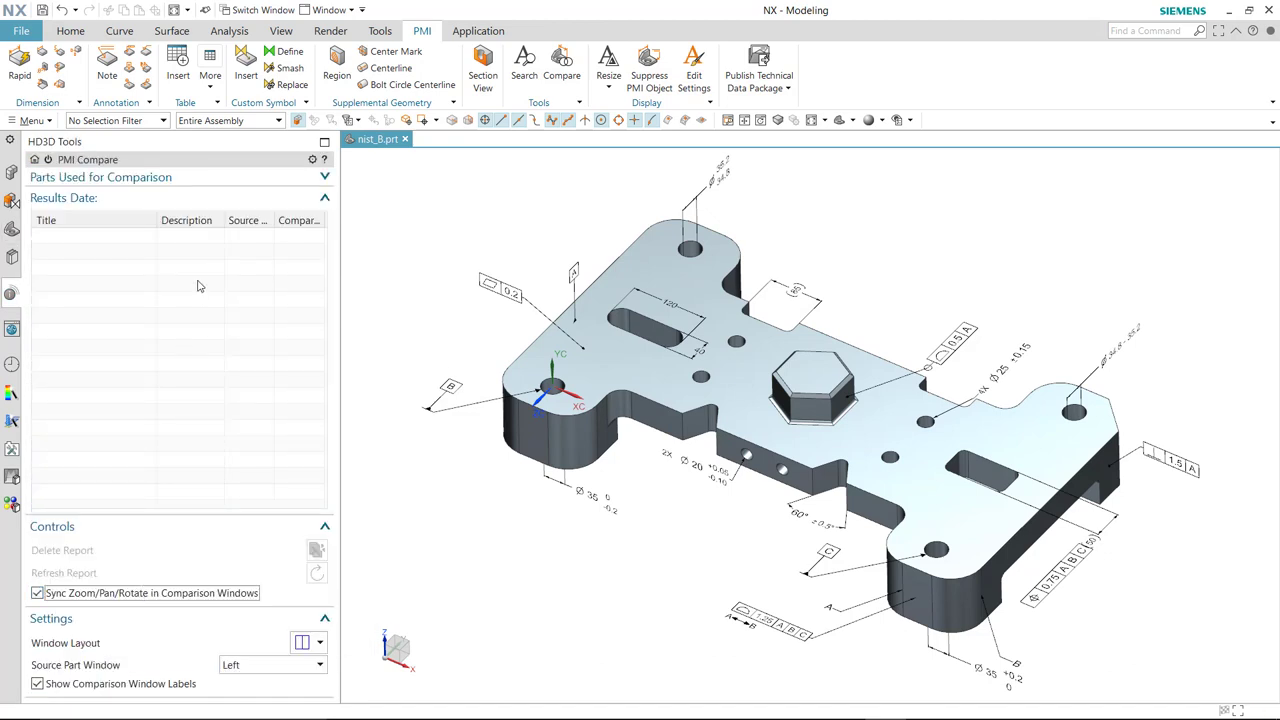
Compare nist_B against nist_A.prt, chosen as the comparison part
left_click(325, 180)
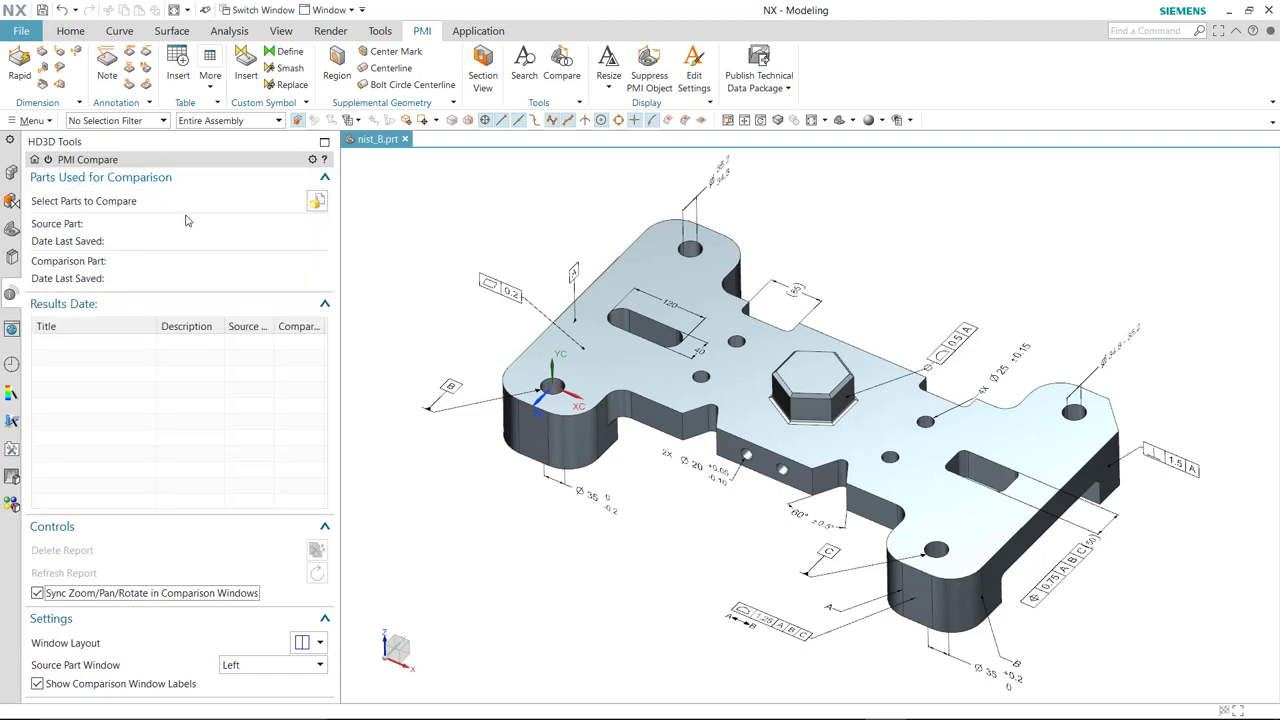
left_click(316, 203)
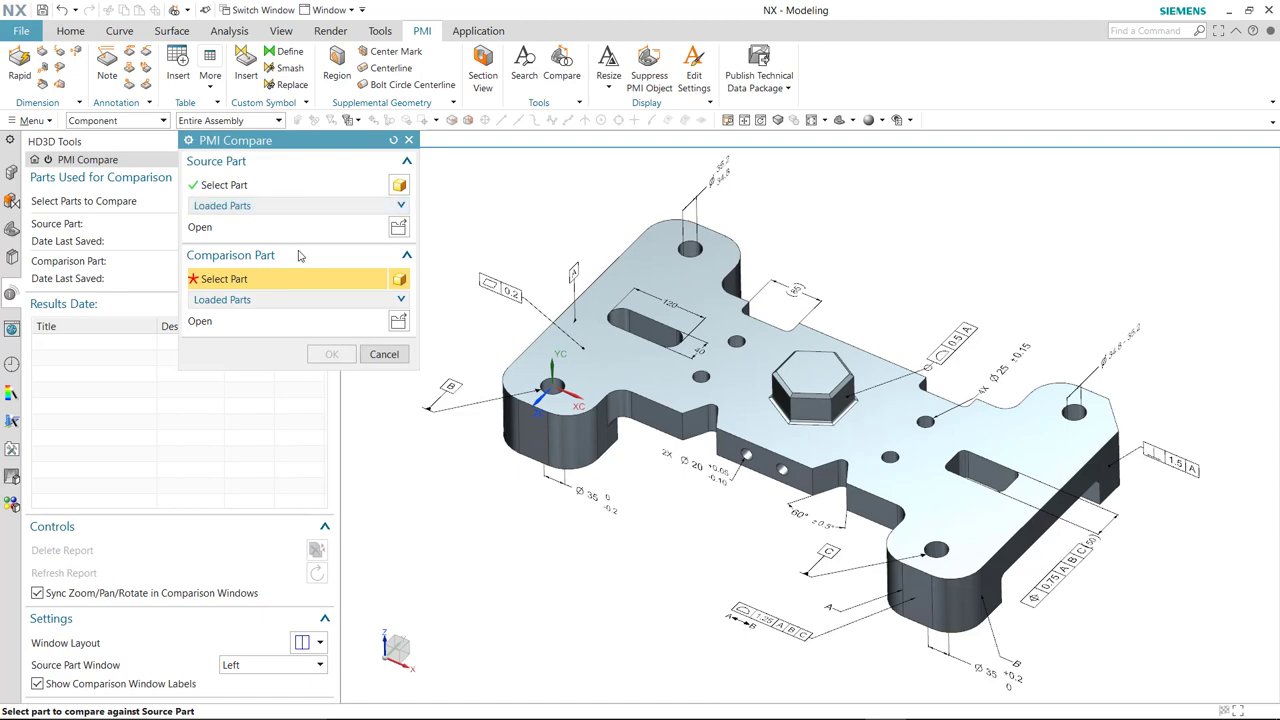
left_click(398, 320)
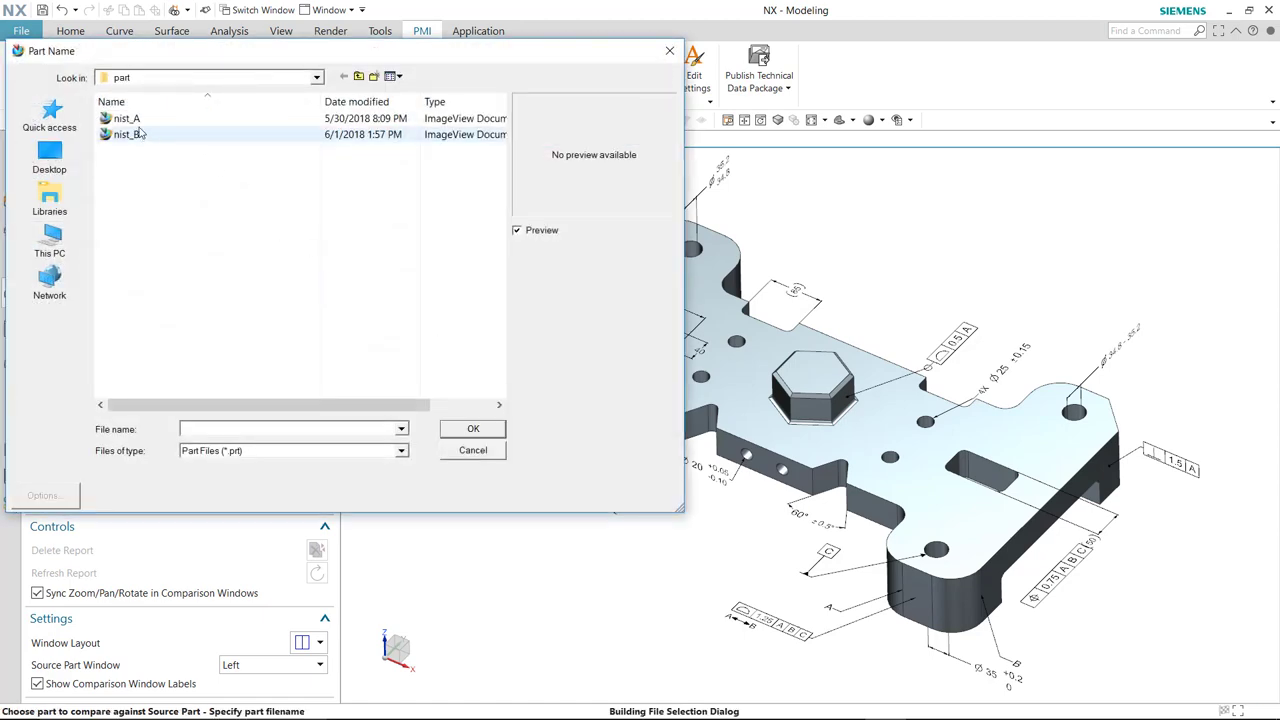
double_click(127, 118)
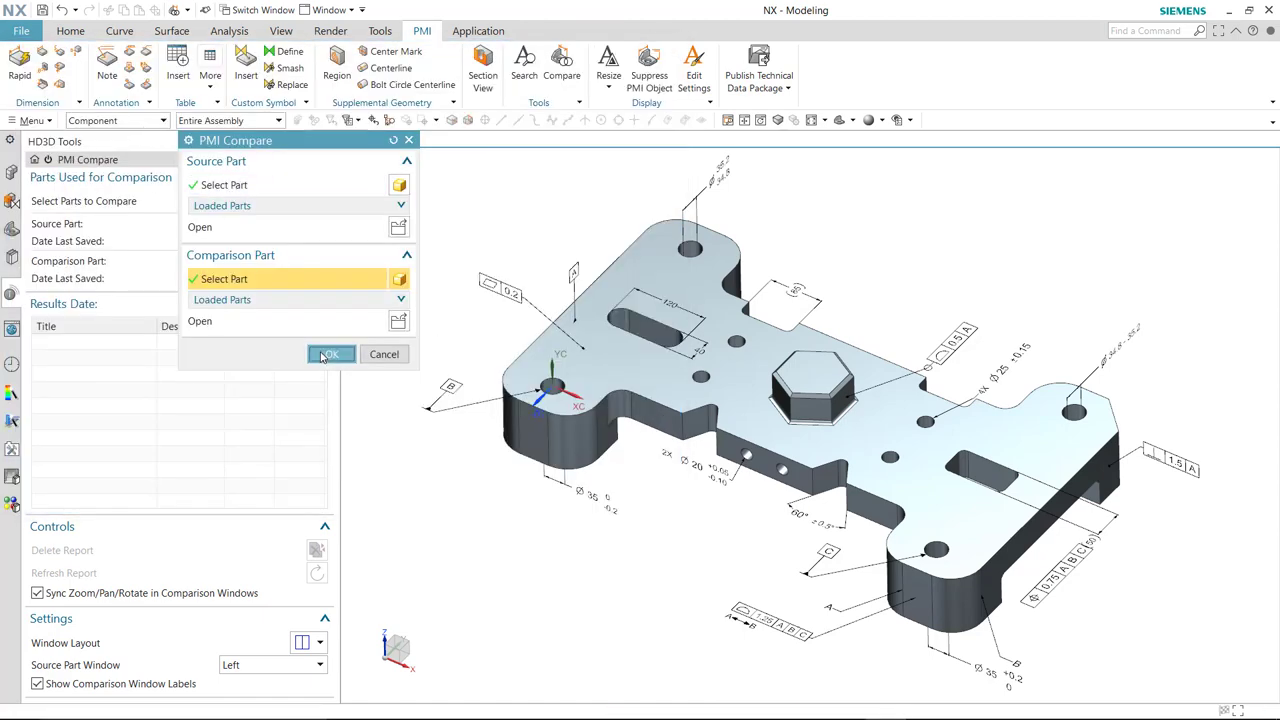
left_click(322, 356)
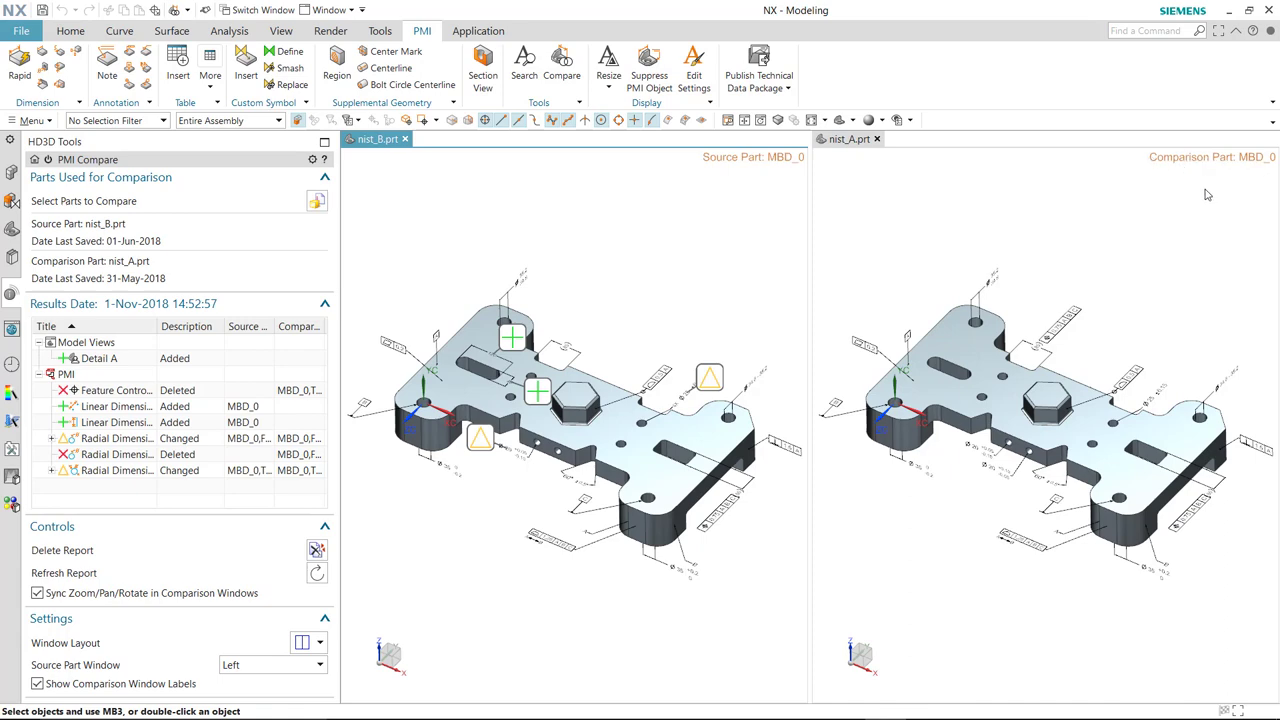
Go full screen, collapse Parts Used for Comparison, and try the top/bottom window layout
left_click(1219, 32)
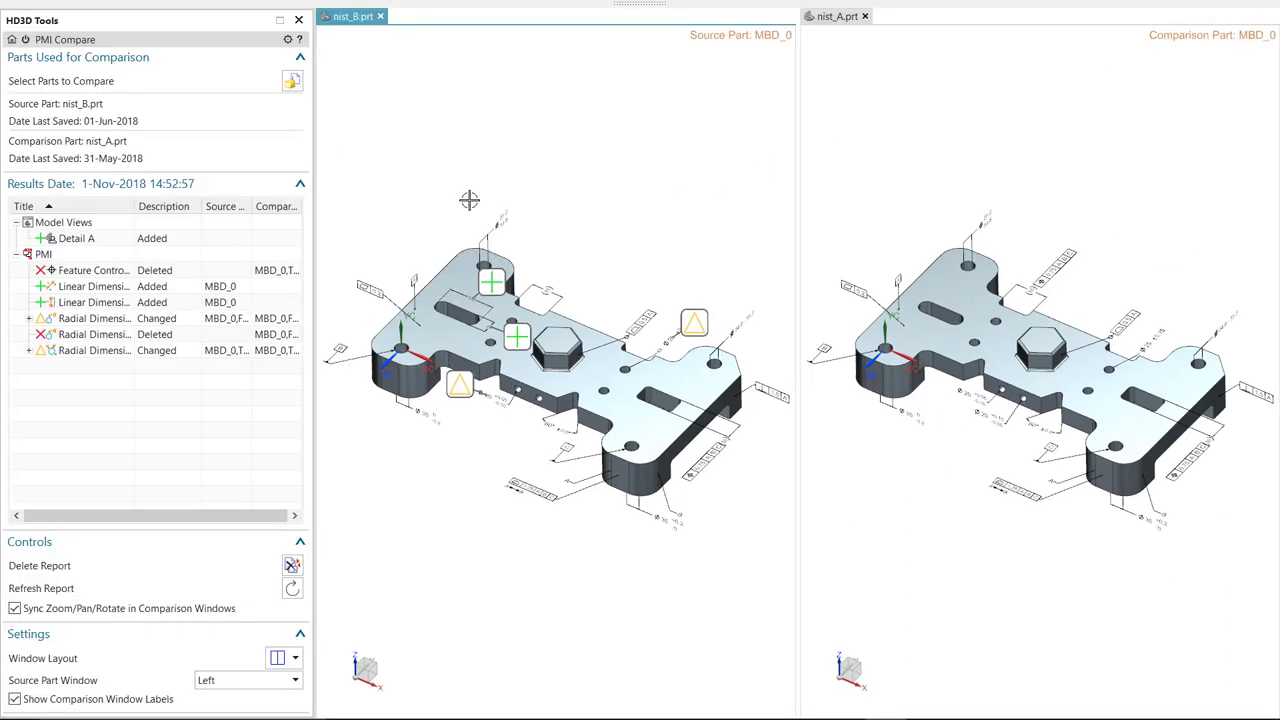
left_click(300, 58)
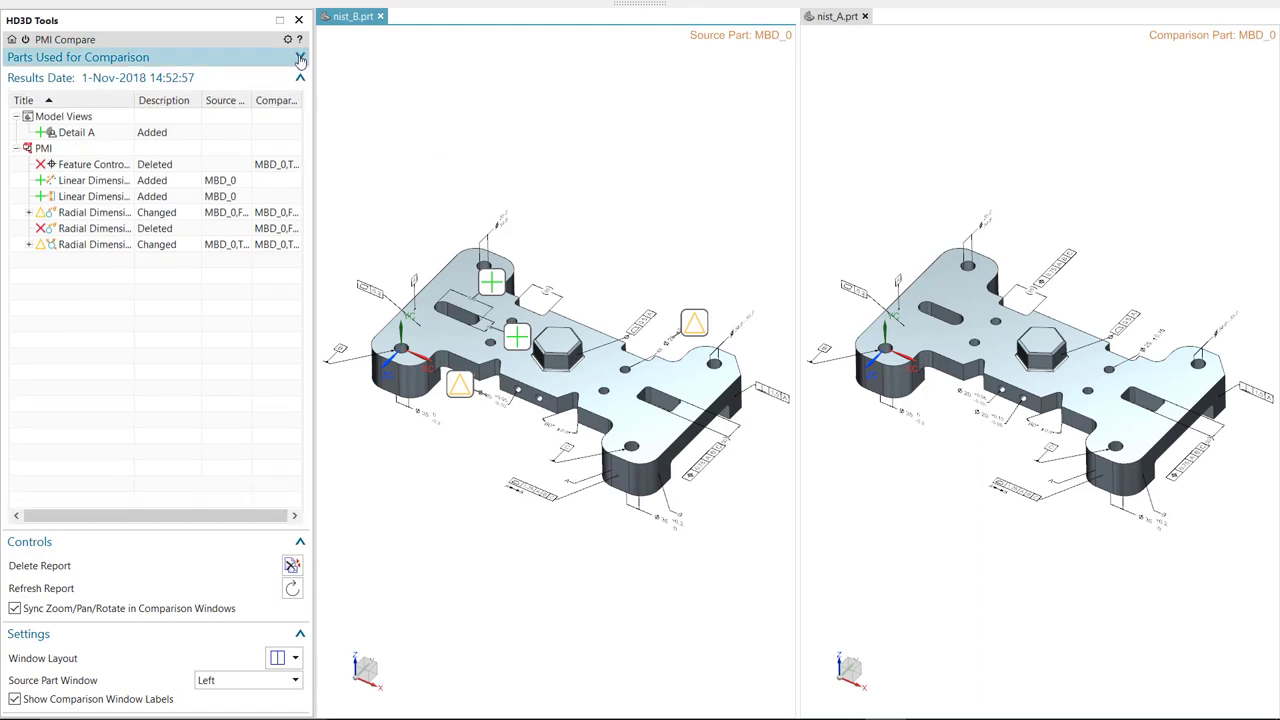
left_click(296, 659)
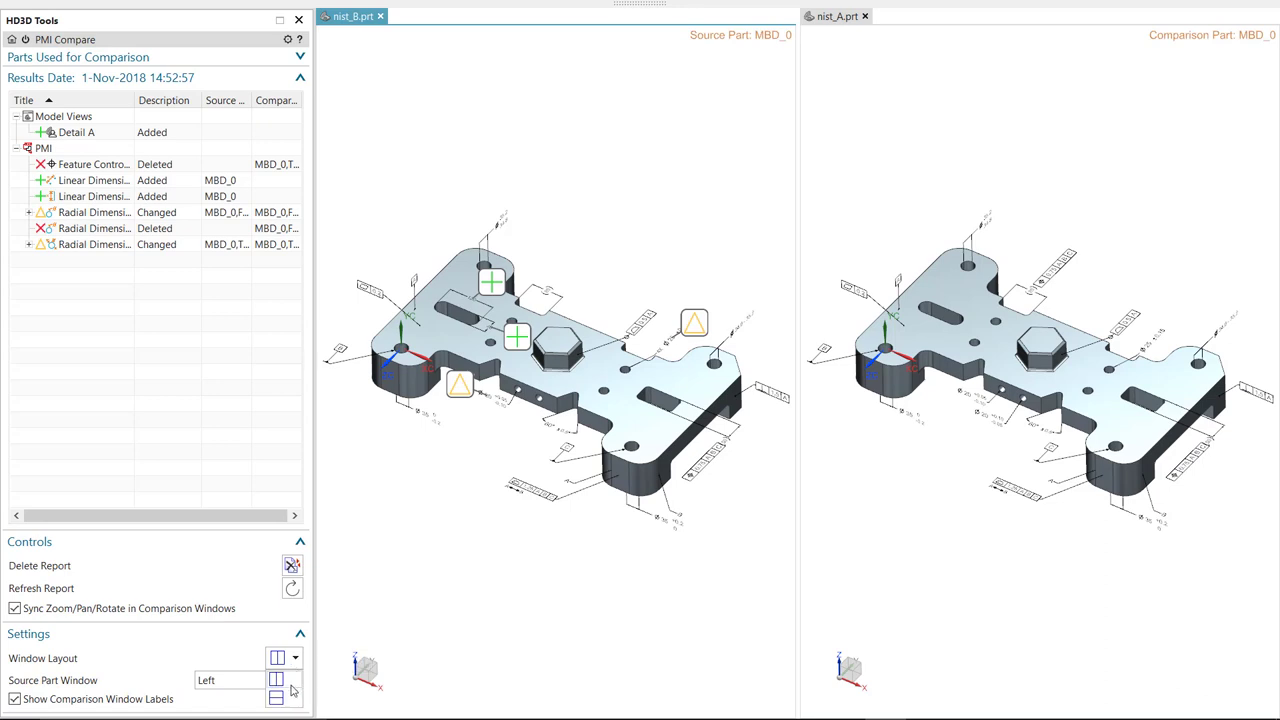
left_click(278, 697)
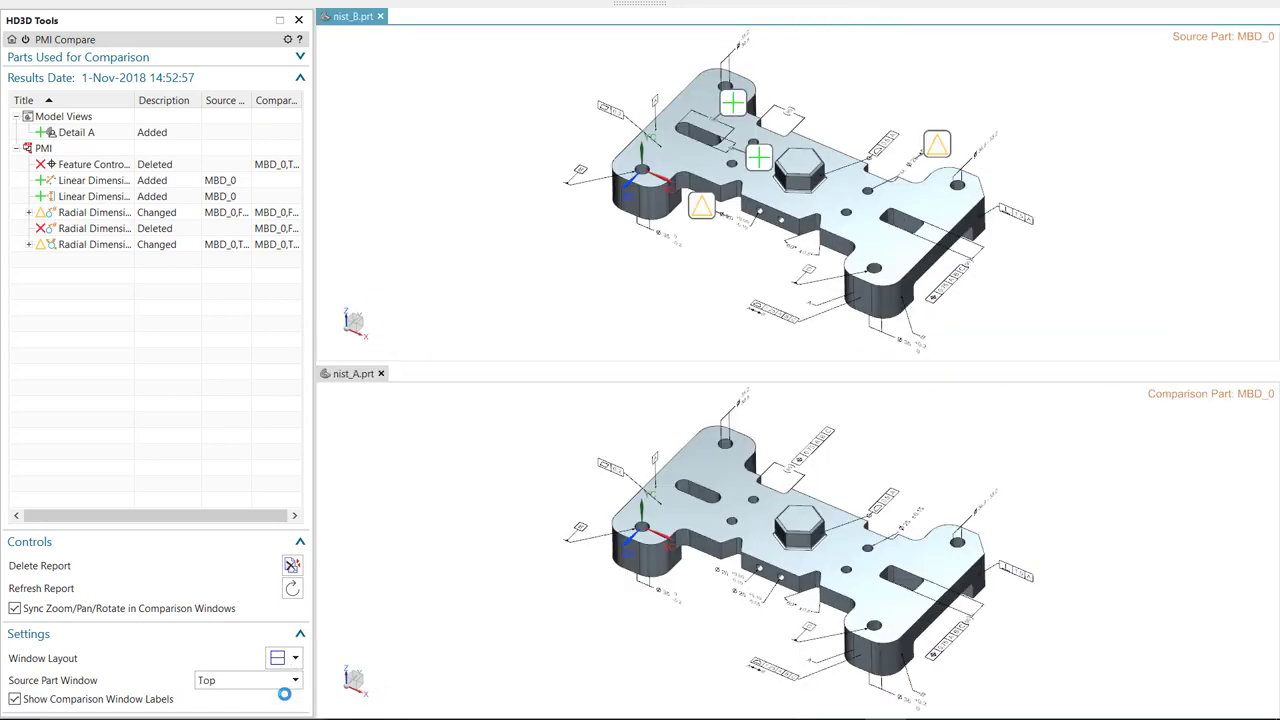
Revert to the side-by-side layout with the source part window on the left
left_click(296, 659)
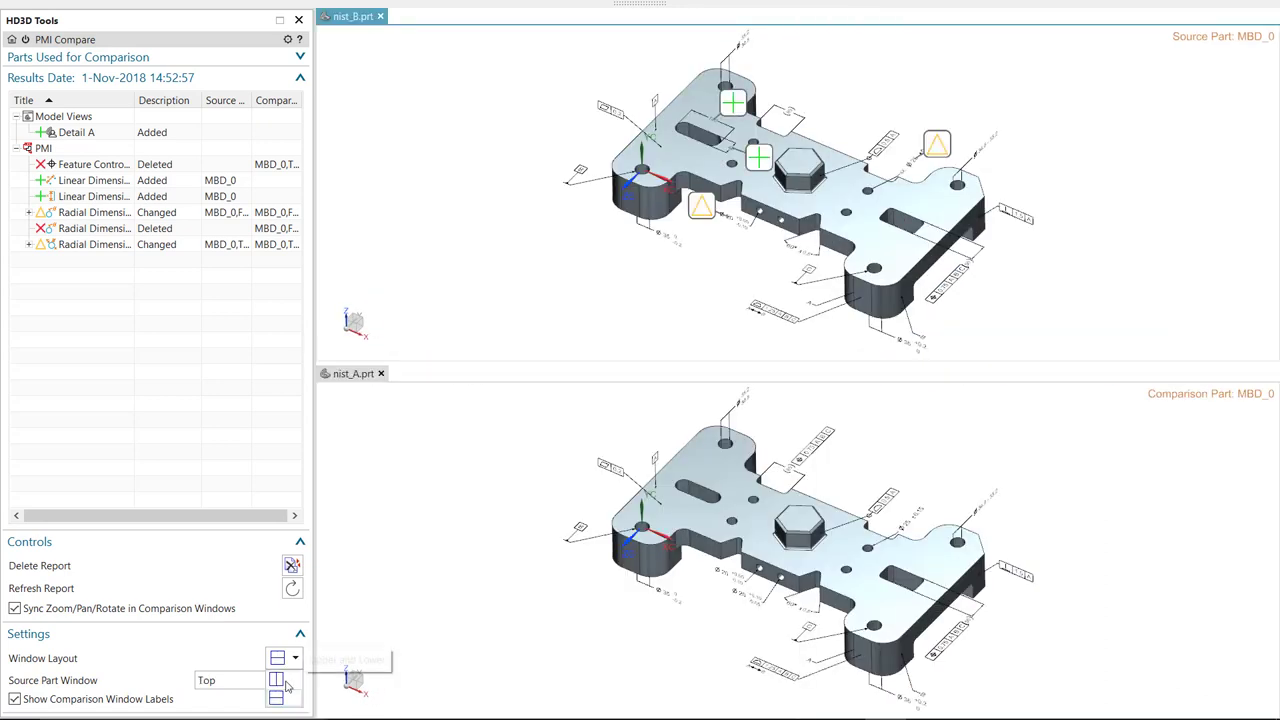
left_click(282, 679)
left_click(294, 682)
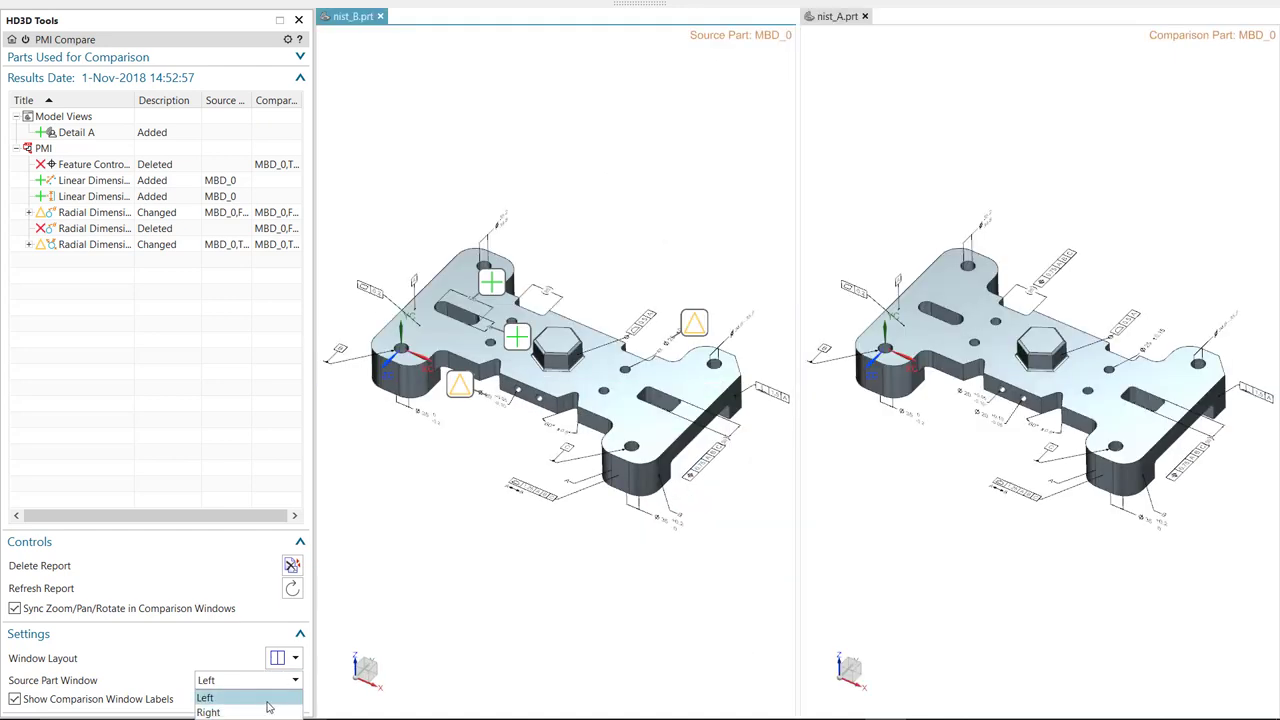
left_click(213, 642)
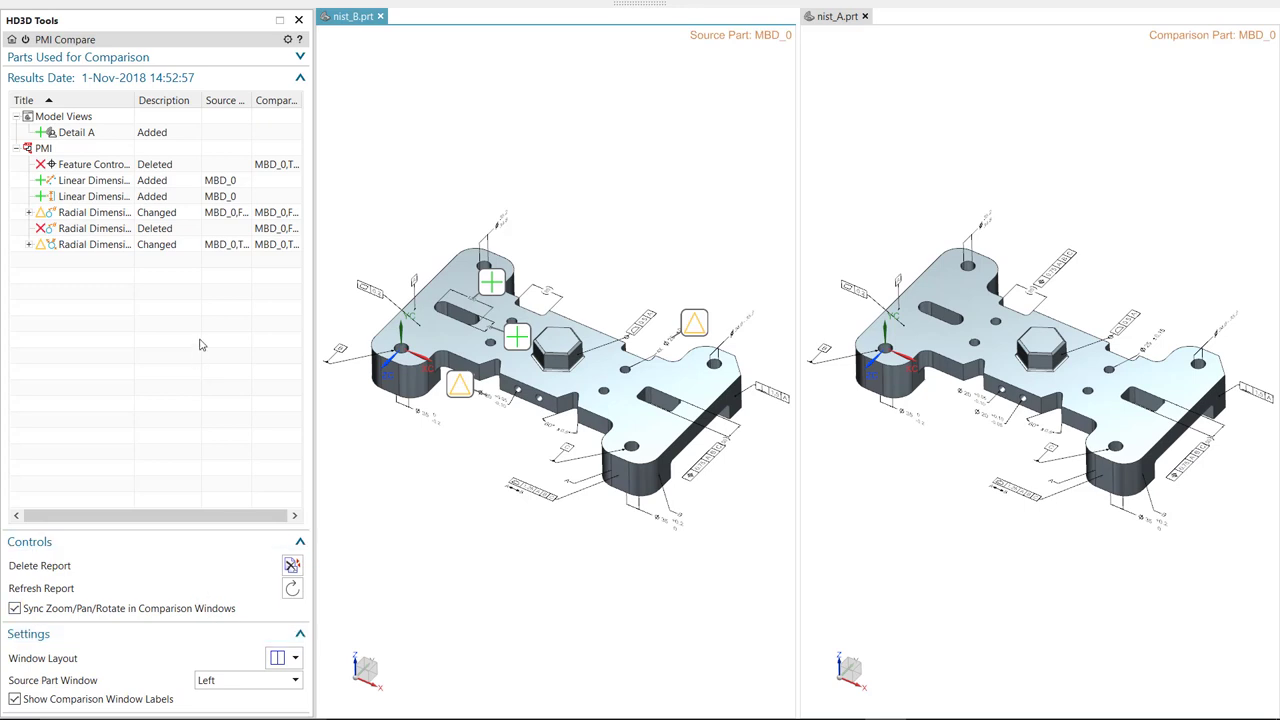
Inspect the added Detail A, deleted Feature Control Frame, and expand the changed Radial Dimension
left_click(82, 136)
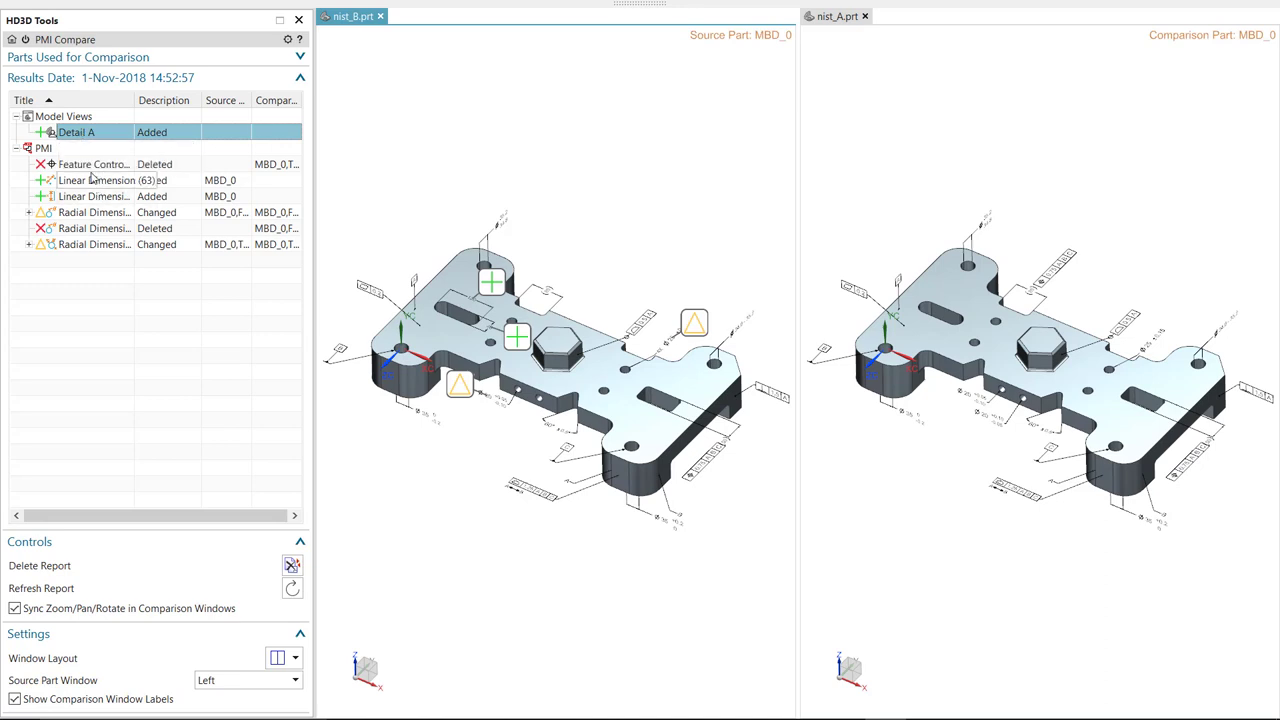
left_click(93, 168)
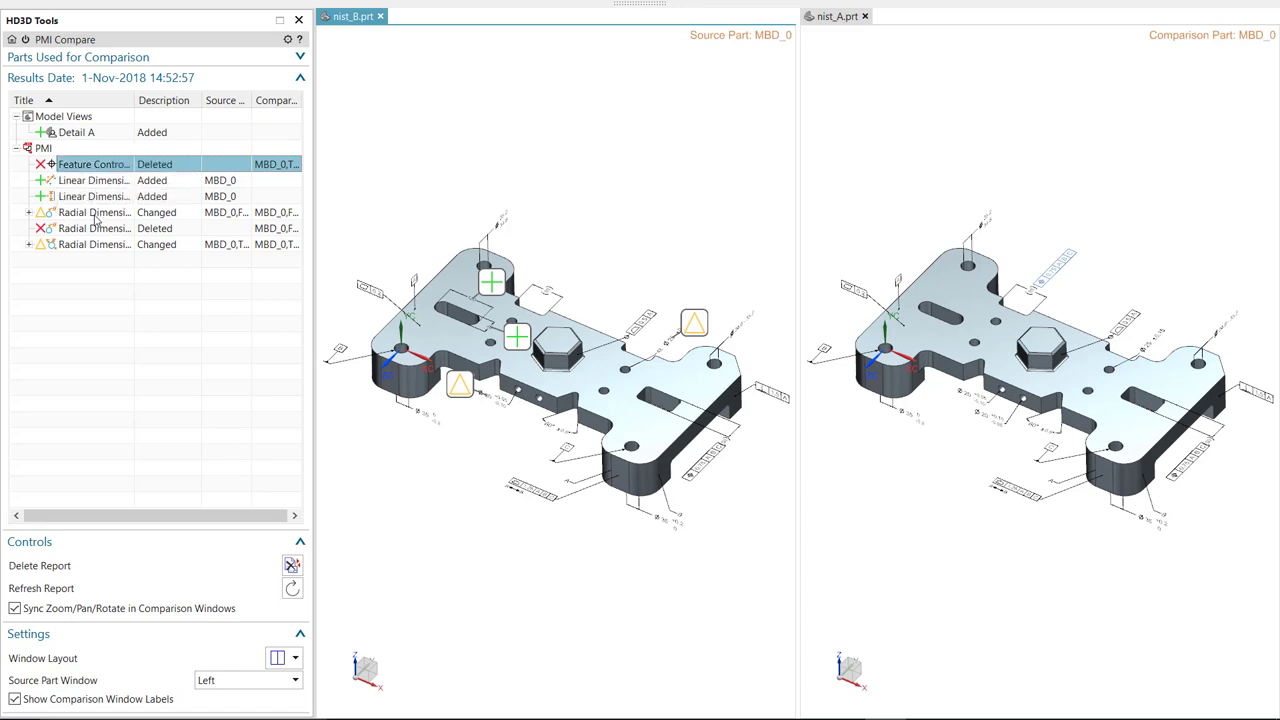
left_click(95, 214)
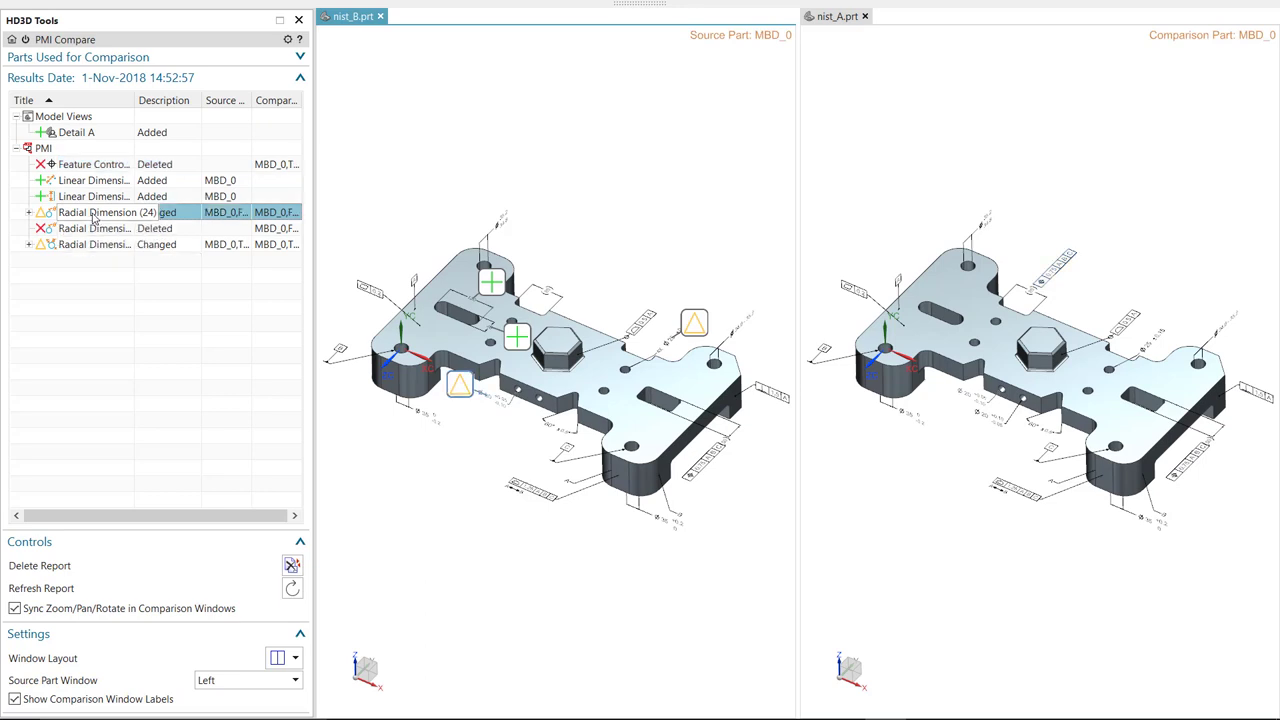
left_click(28, 213)
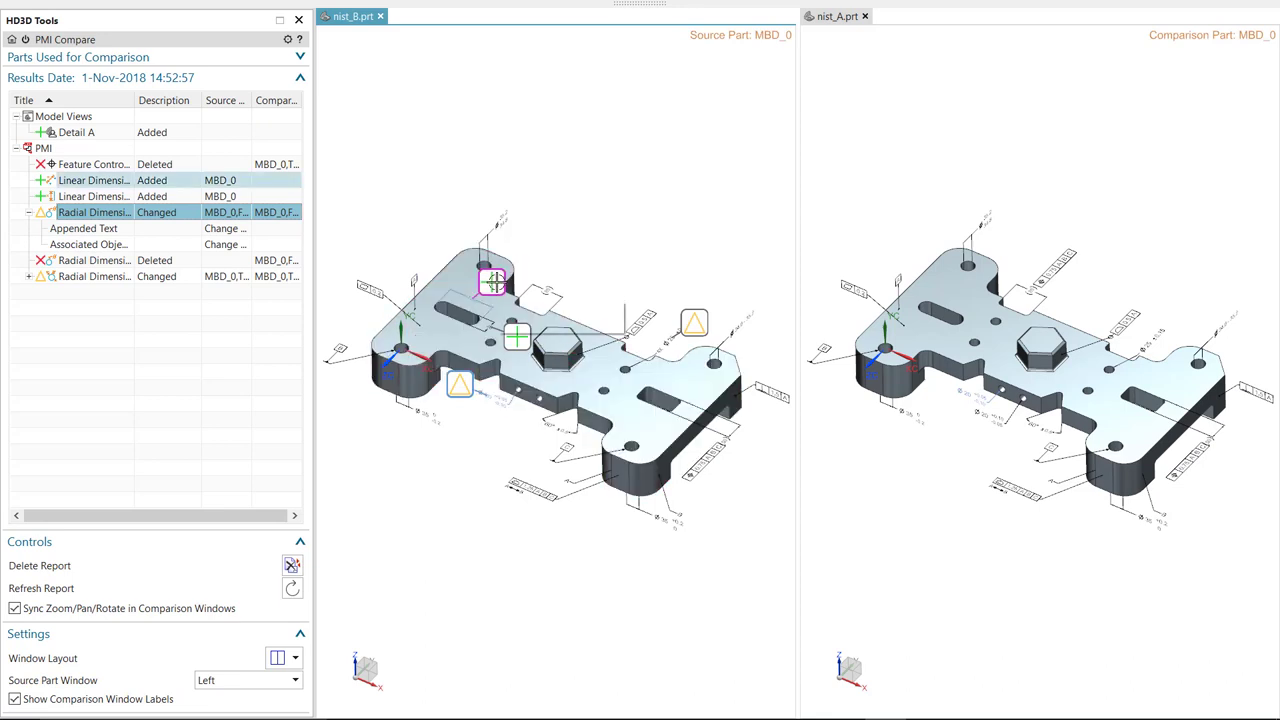
mouse_move(694, 322)
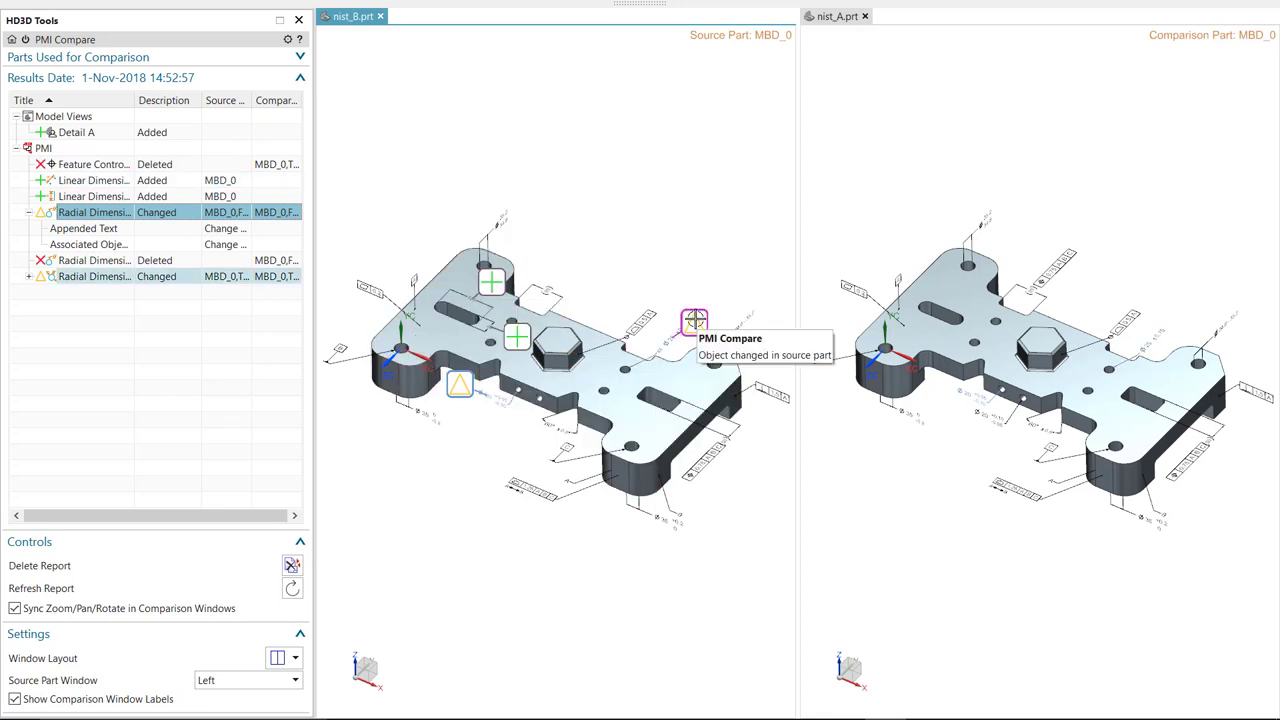
Show markers in each viewport and highlight deleted Feature Control Frame (54) and added Linear Dimension (63)
left_click(857, 194)
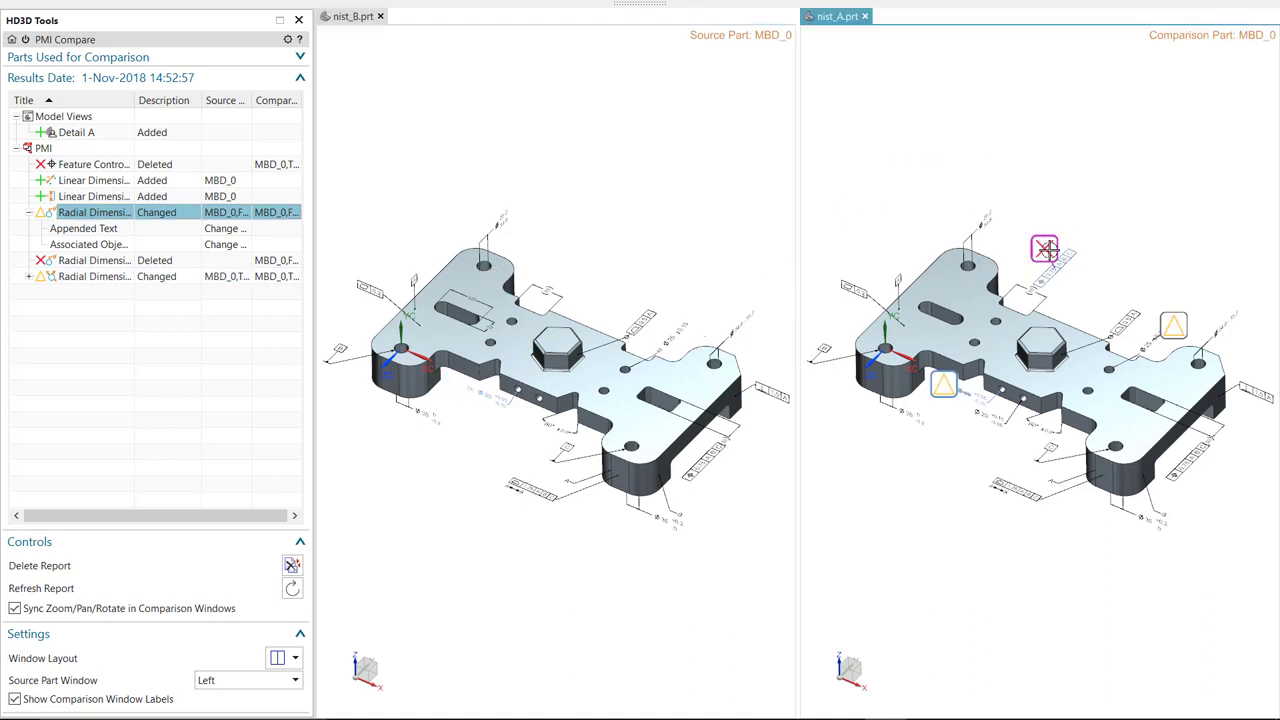
mouse_move(1045, 249)
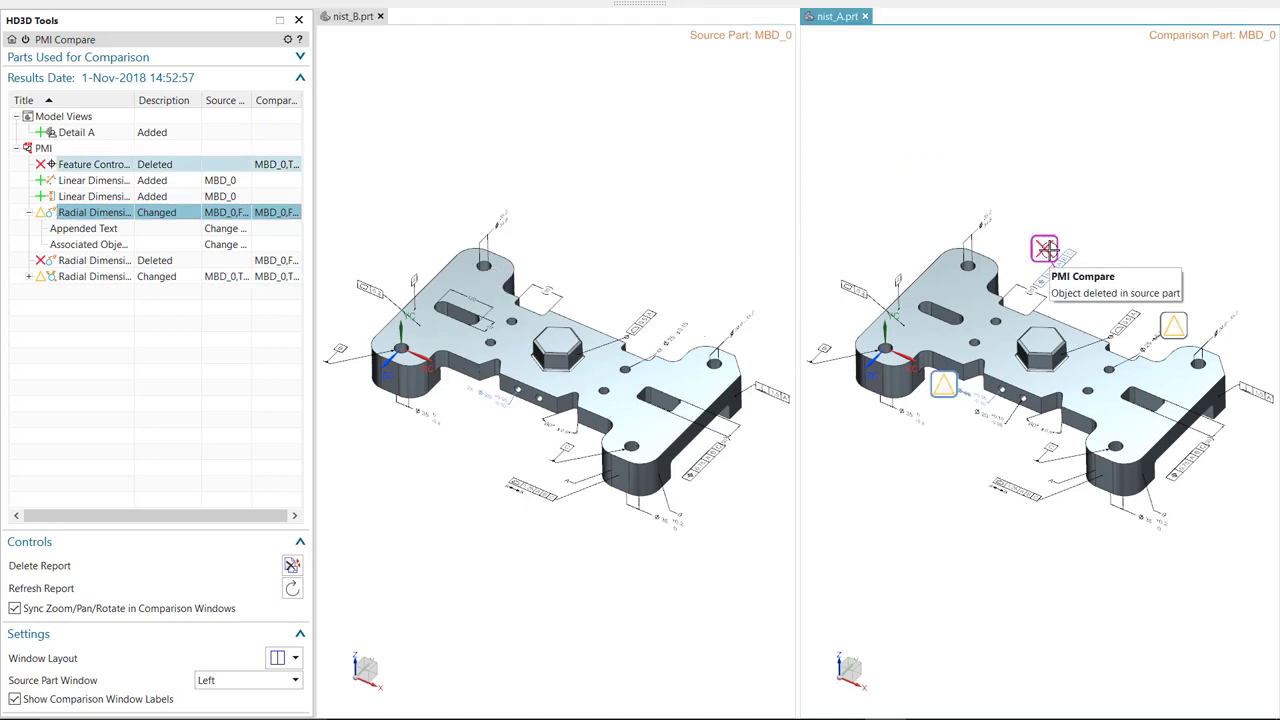
left_click(574, 164)
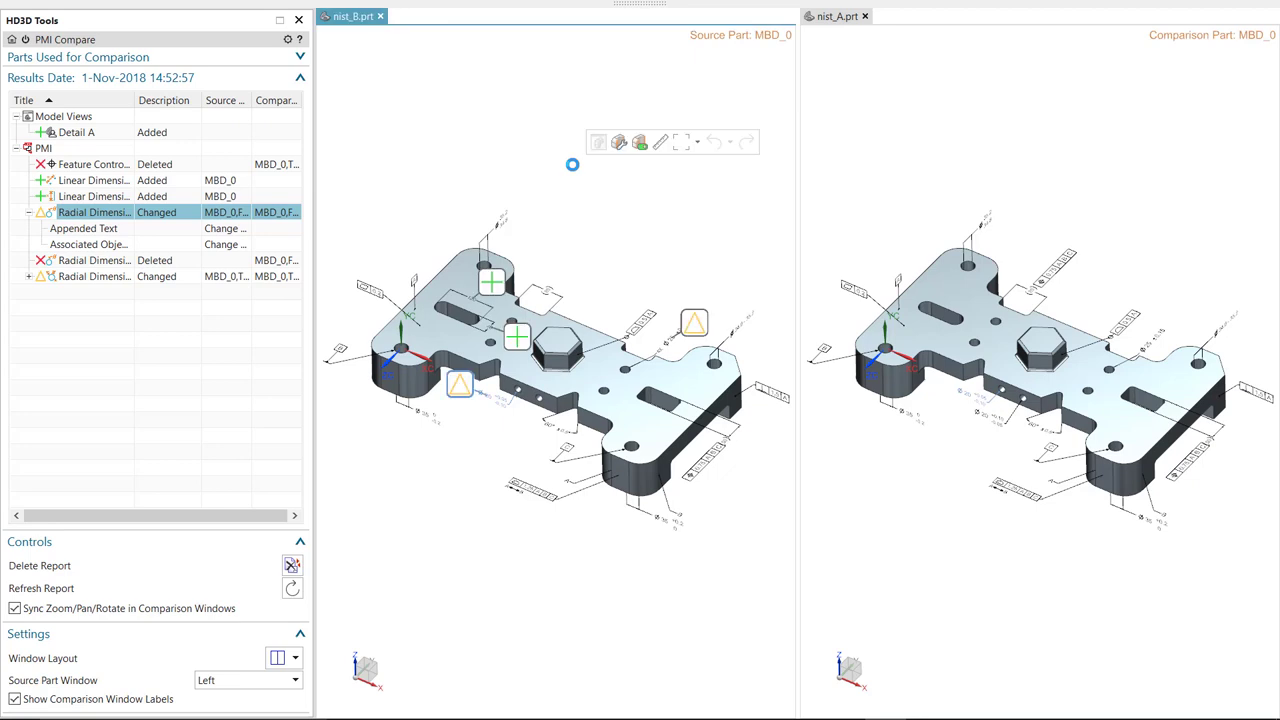
left_click(80, 166)
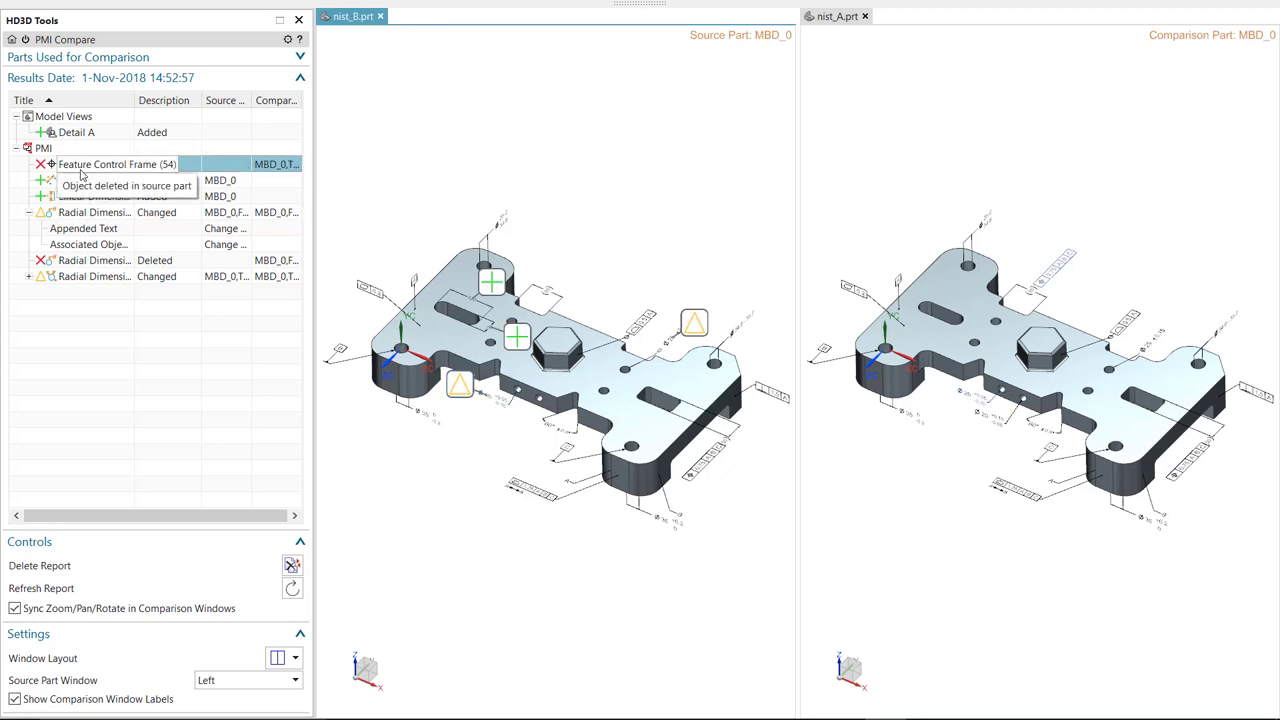
left_click(86, 182)
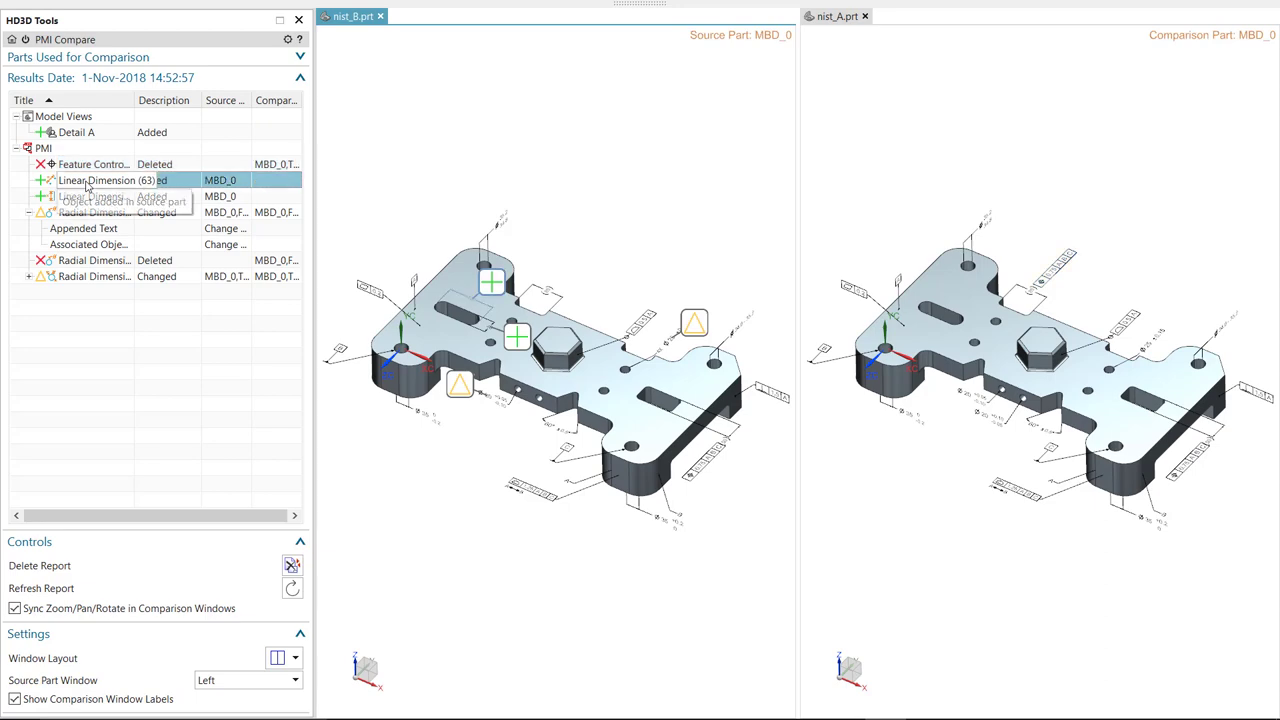
Jump to the added linear dimension's model view, keeping synchronized view navigation on
right_click(87, 186)
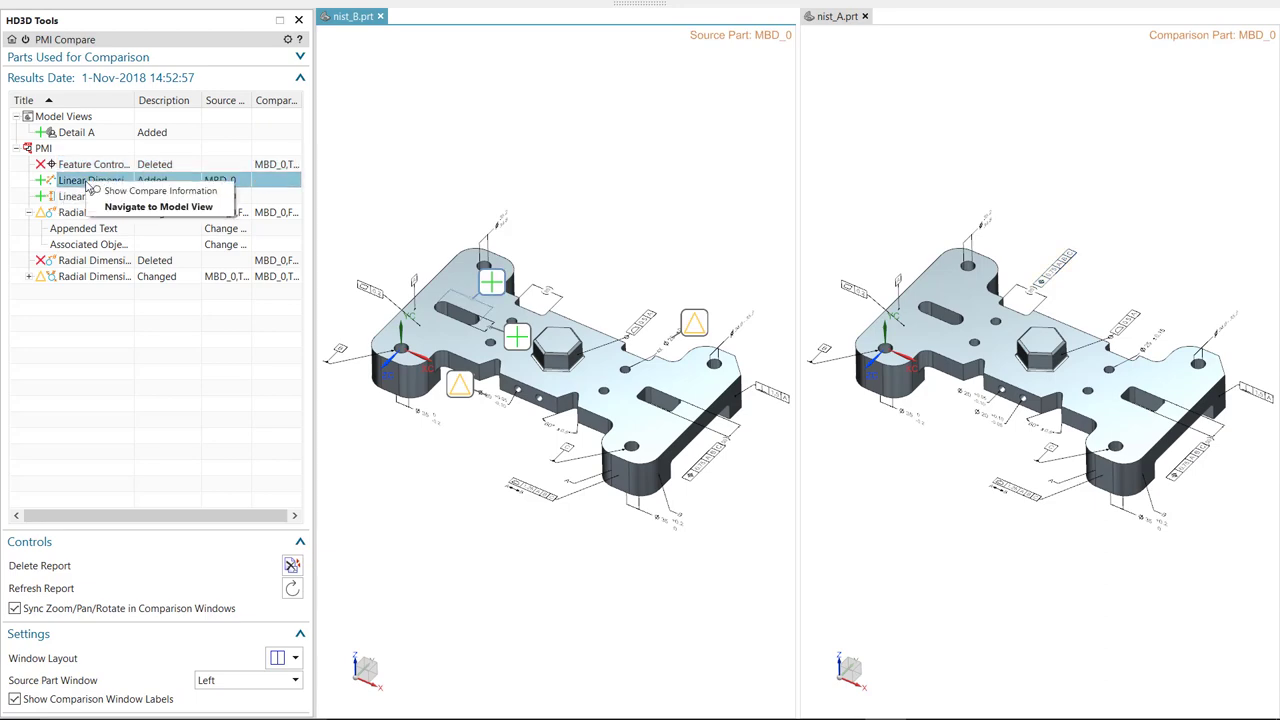
left_click(179, 208)
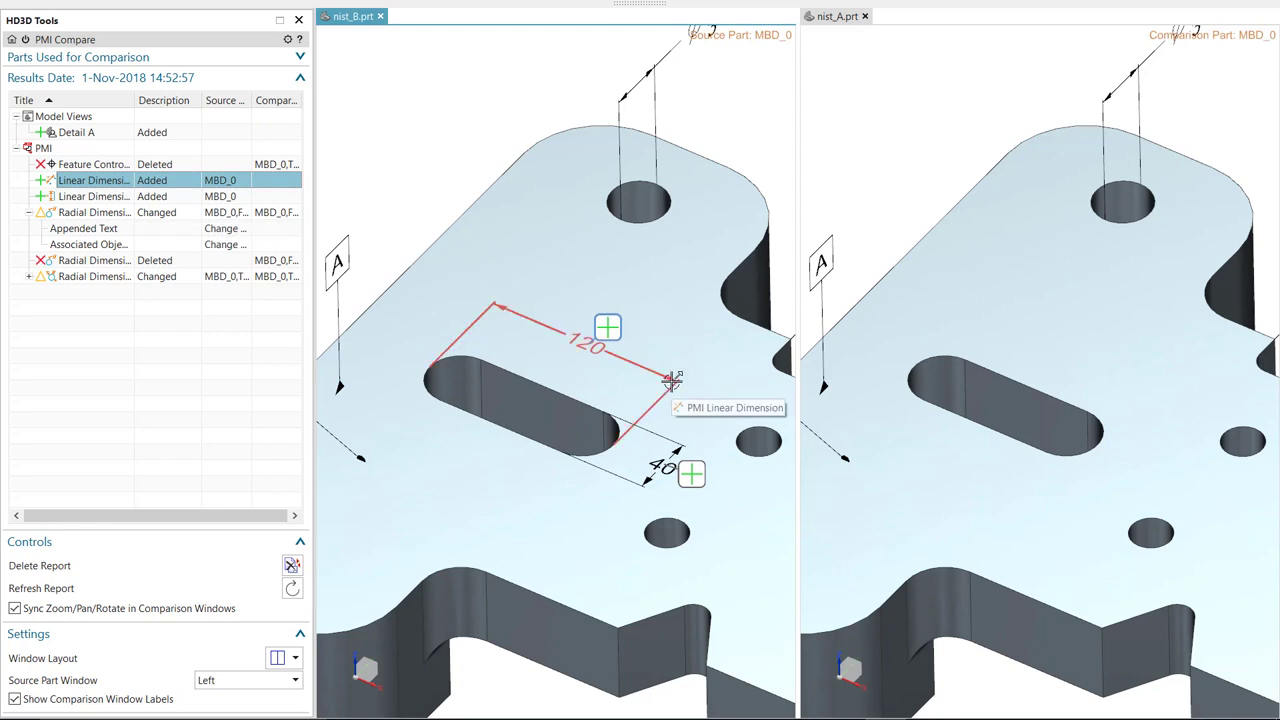
left_click(16, 608)
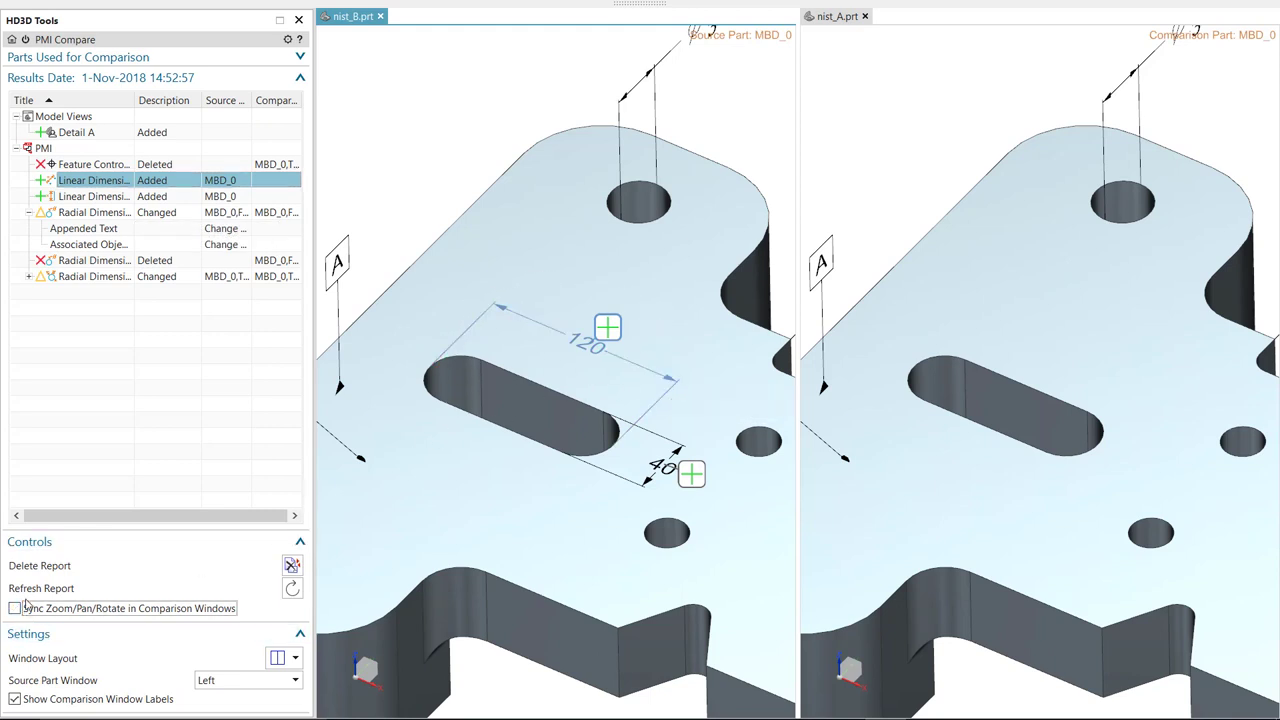
left_click(15, 609)
Orbit, zoom out and pan both parts to reveal the slot dimensions and Ø35 callout
mouse_move(397, 232)
middle_mouse_down()
mouse_move(396, 256)
mouse_move(583, 475)
middle_mouse_up()
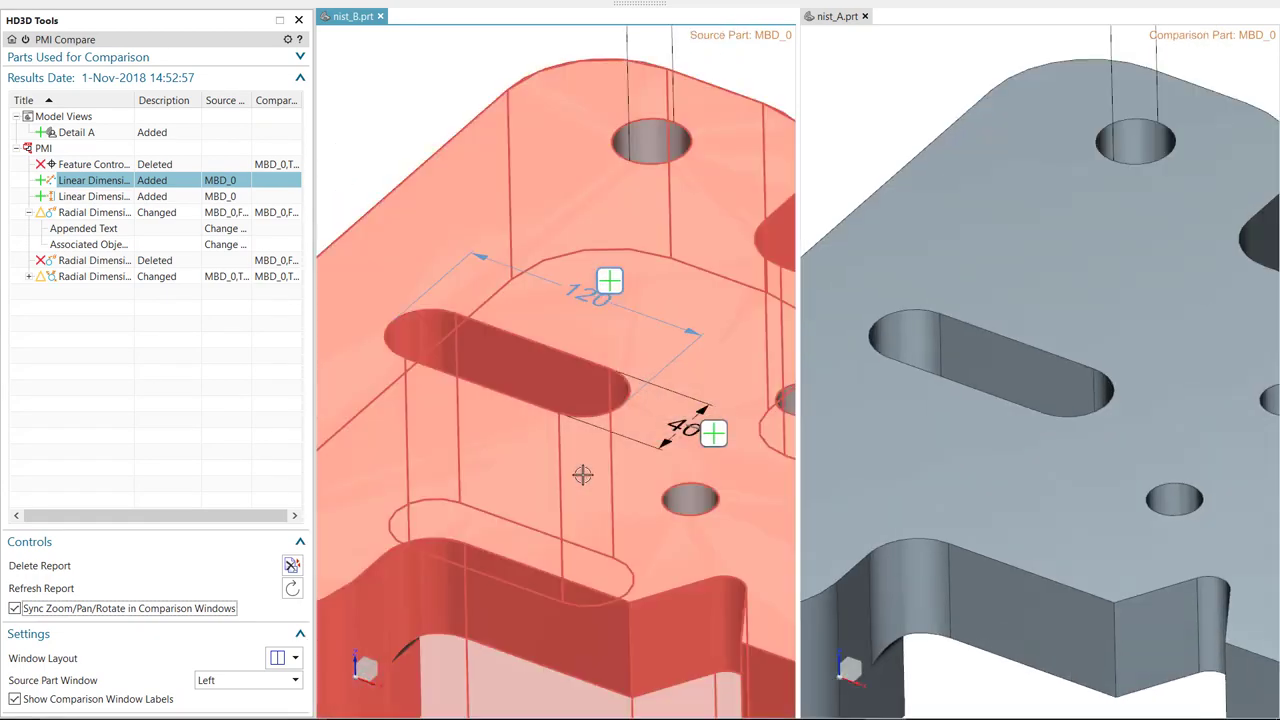
scroll(583, 475, "down", 3)
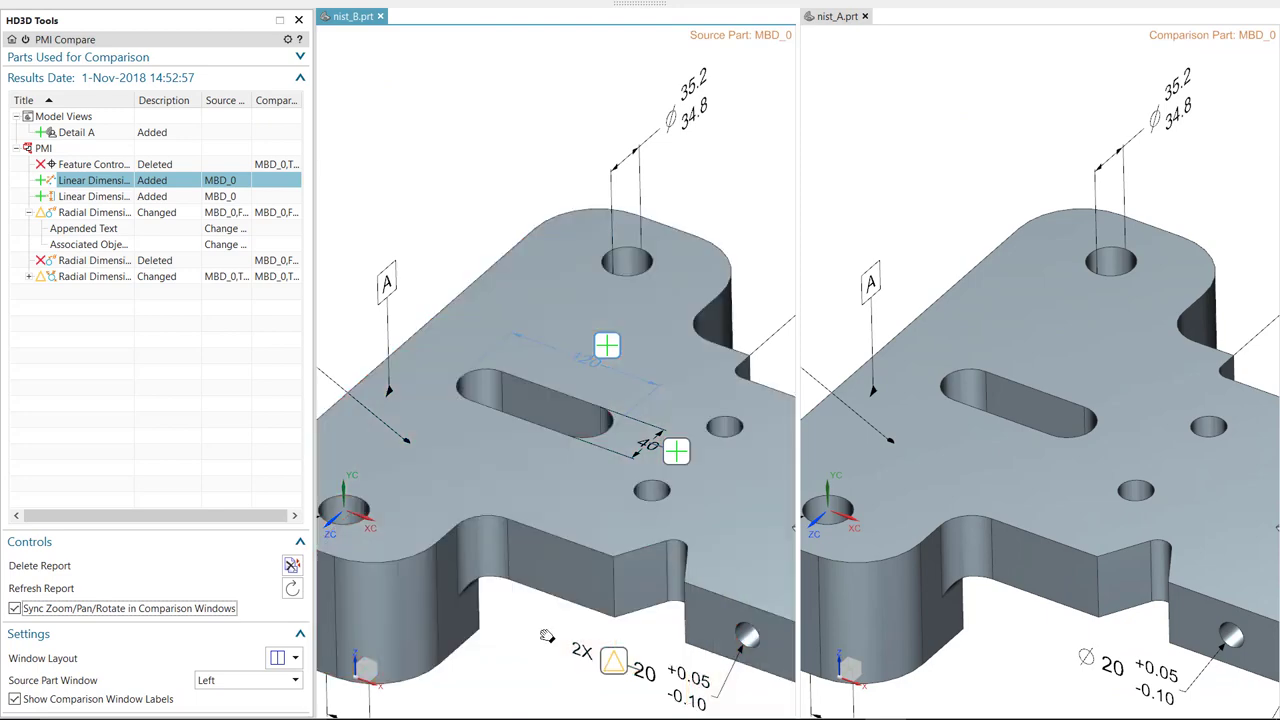
middle_click_drag(546, 637, 524, 558, "shift")
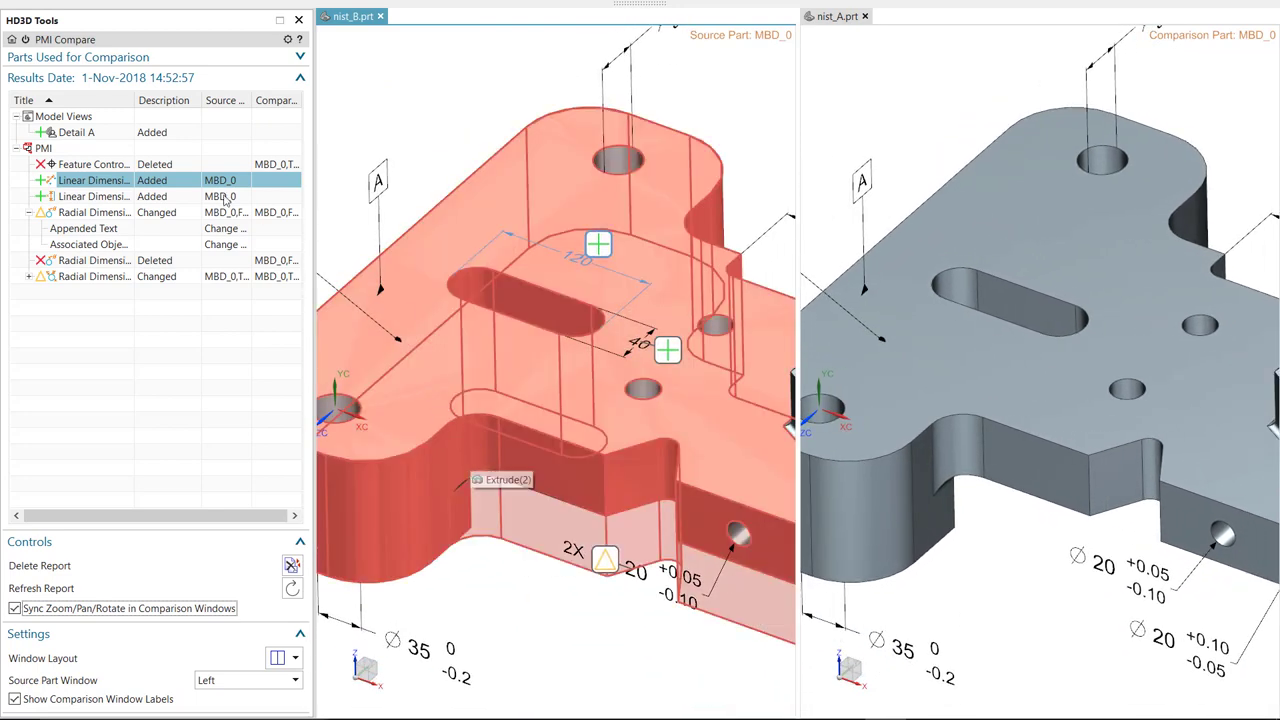
Navigate both views to MBD_0 (Work), pan to the Ø20 hole, and inspect its Appended Text change
right_click(80, 222)
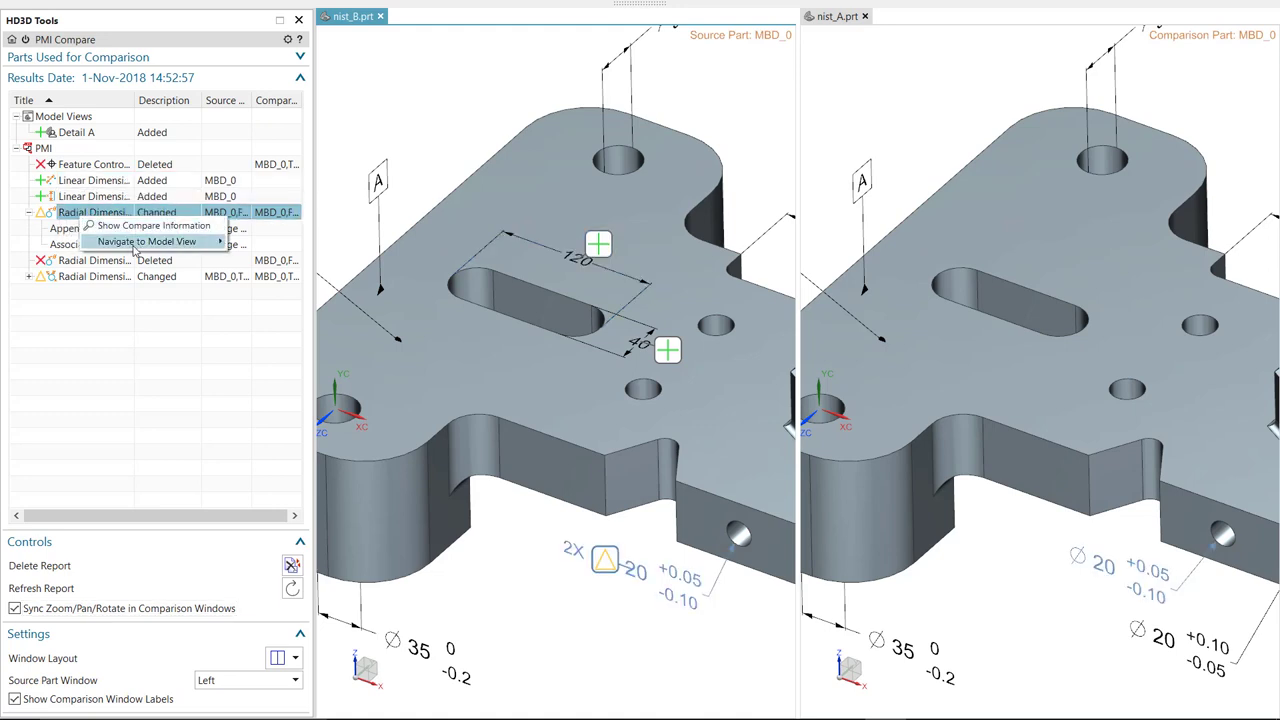
mouse_move(150, 242)
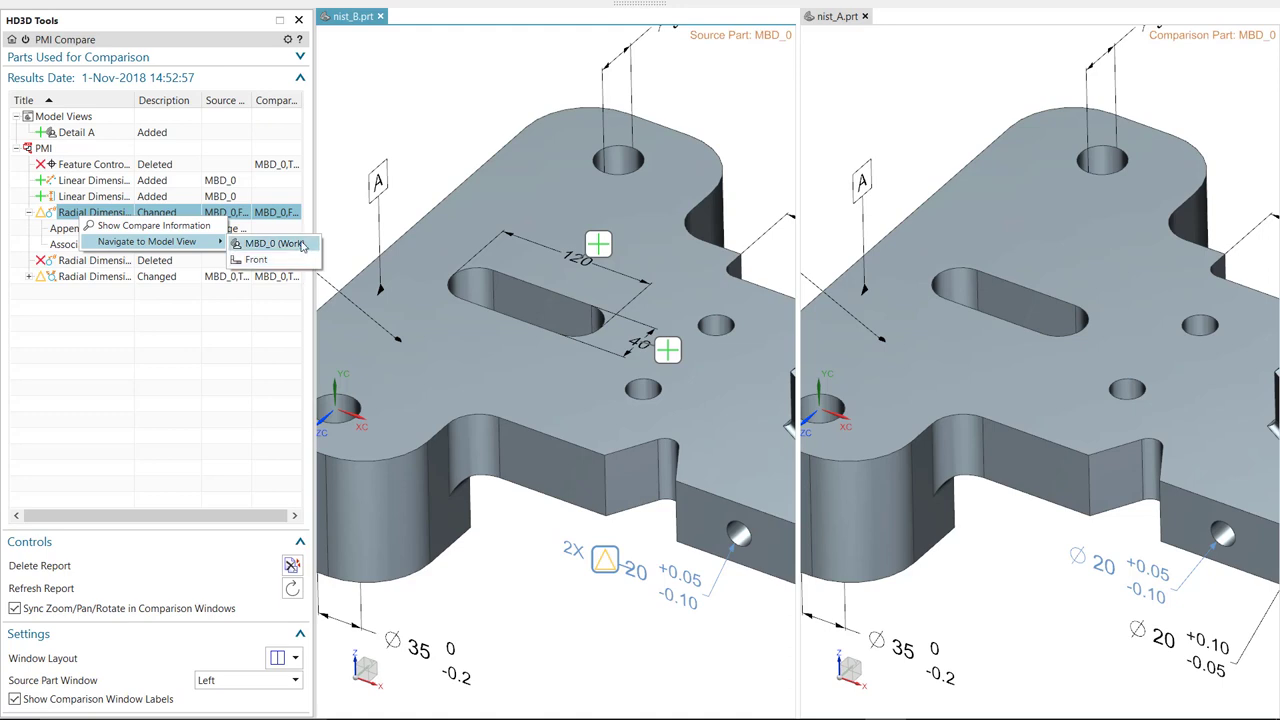
left_click(303, 245)
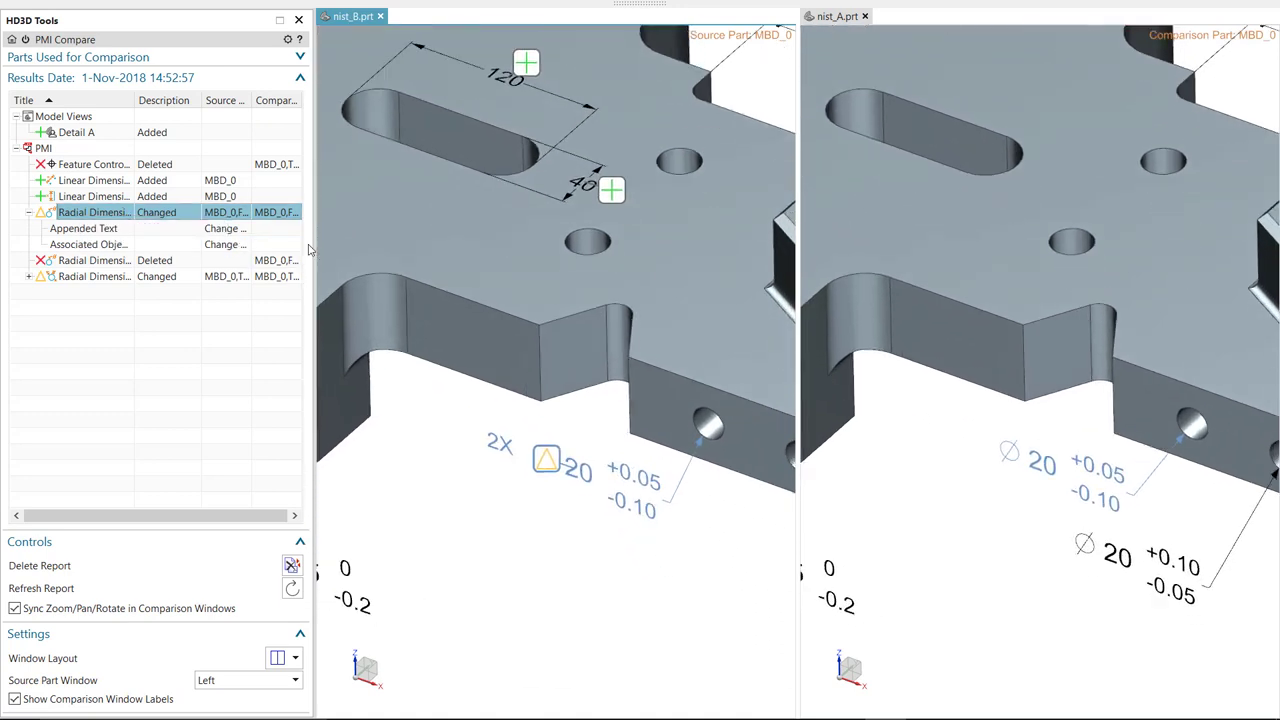
mouse_move(632, 533)
middle_mouse_down("shift")
mouse_move(622, 561)
mouse_move(531, 577)
mouse_move(543, 591)
middle_mouse_up("shift")
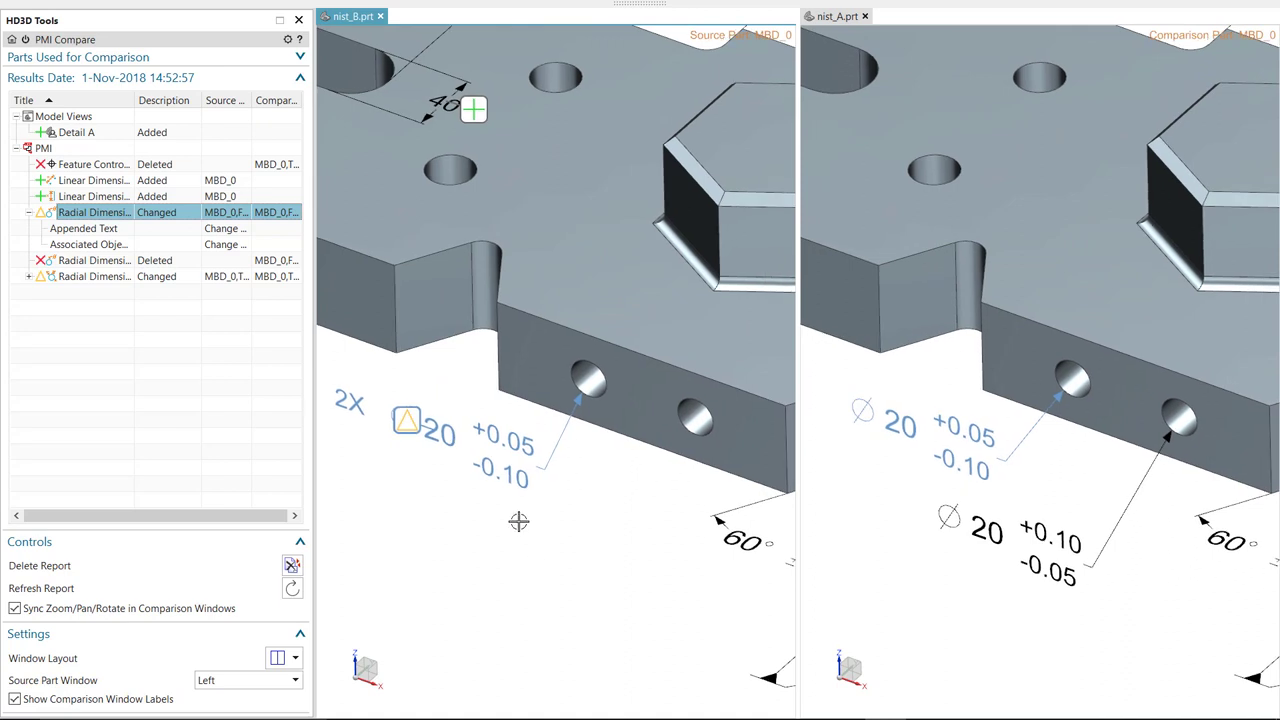
left_click(90, 229)
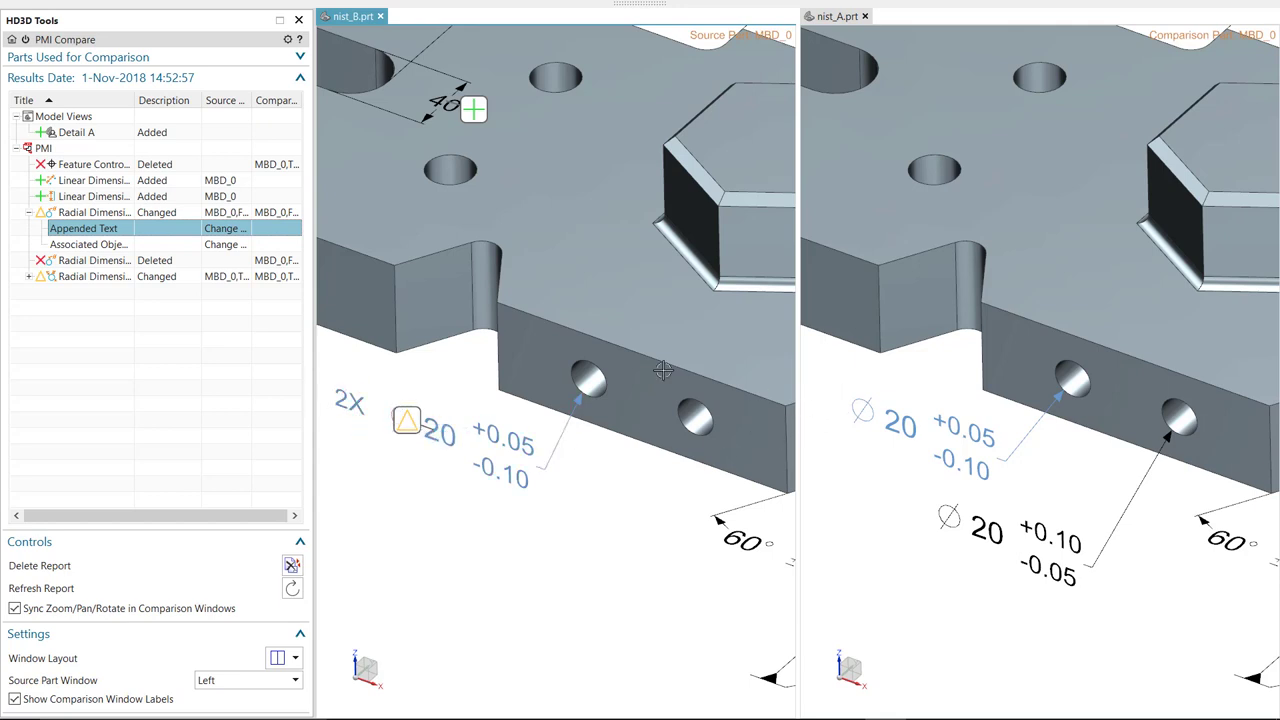
Highlight the associated holes, expand the last Radial Dimension's Appended Text, then sort by Description
left_click(84, 247)
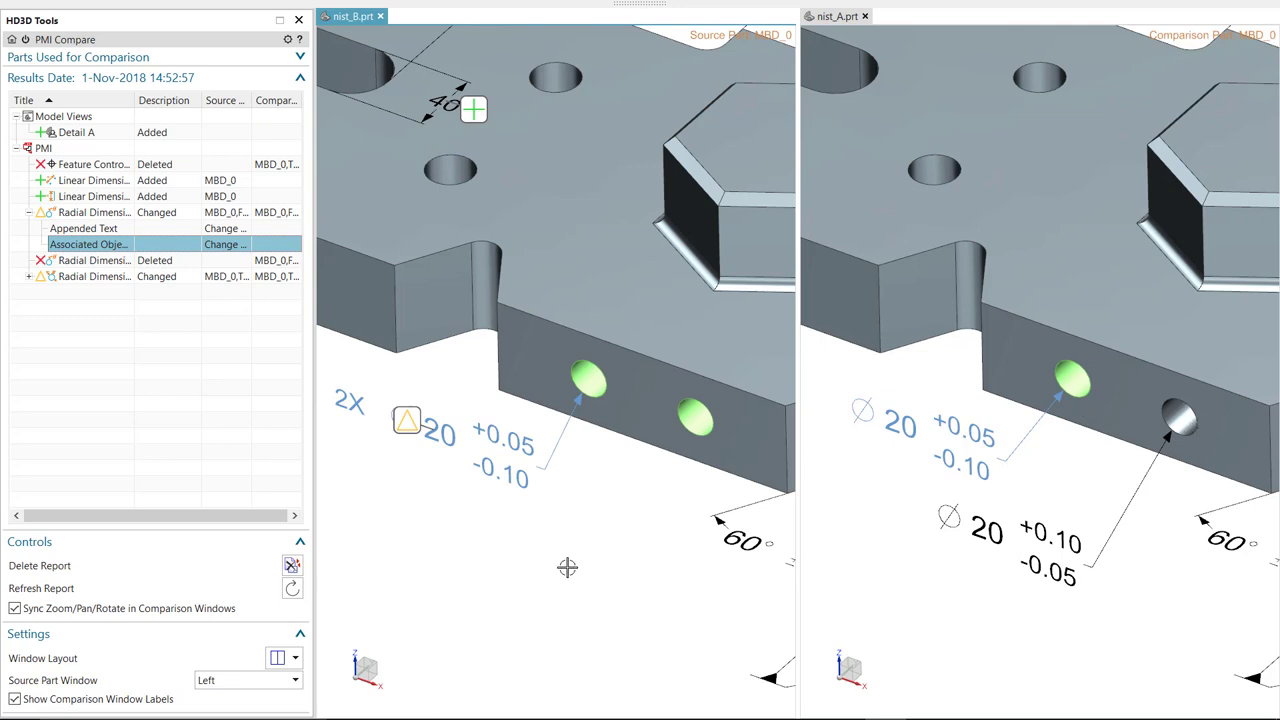
left_click(29, 277)
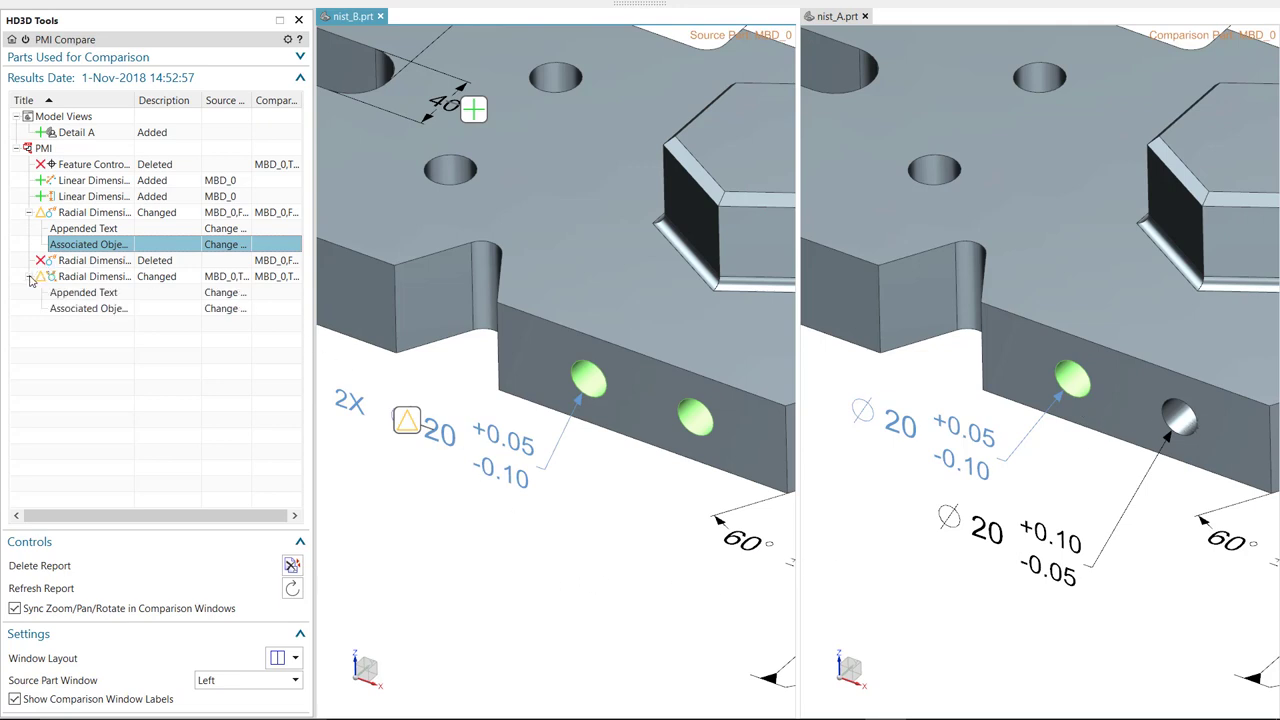
left_click(79, 294)
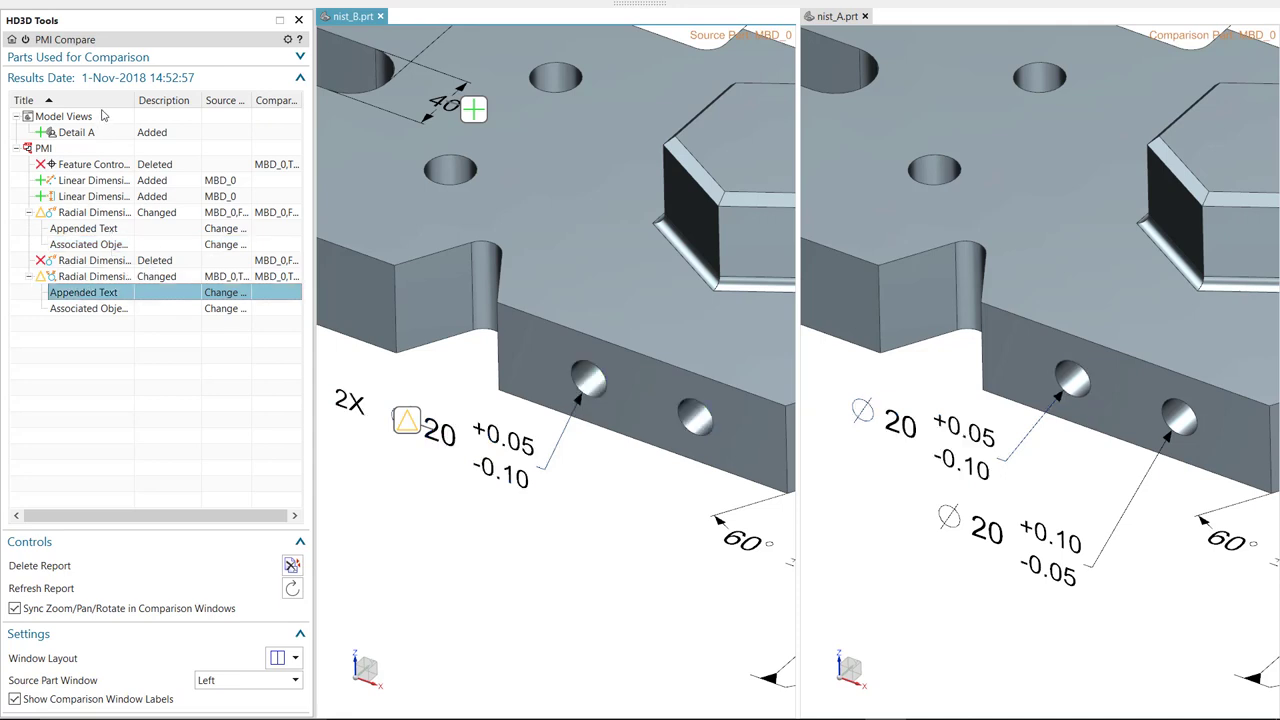
left_click(163, 100)
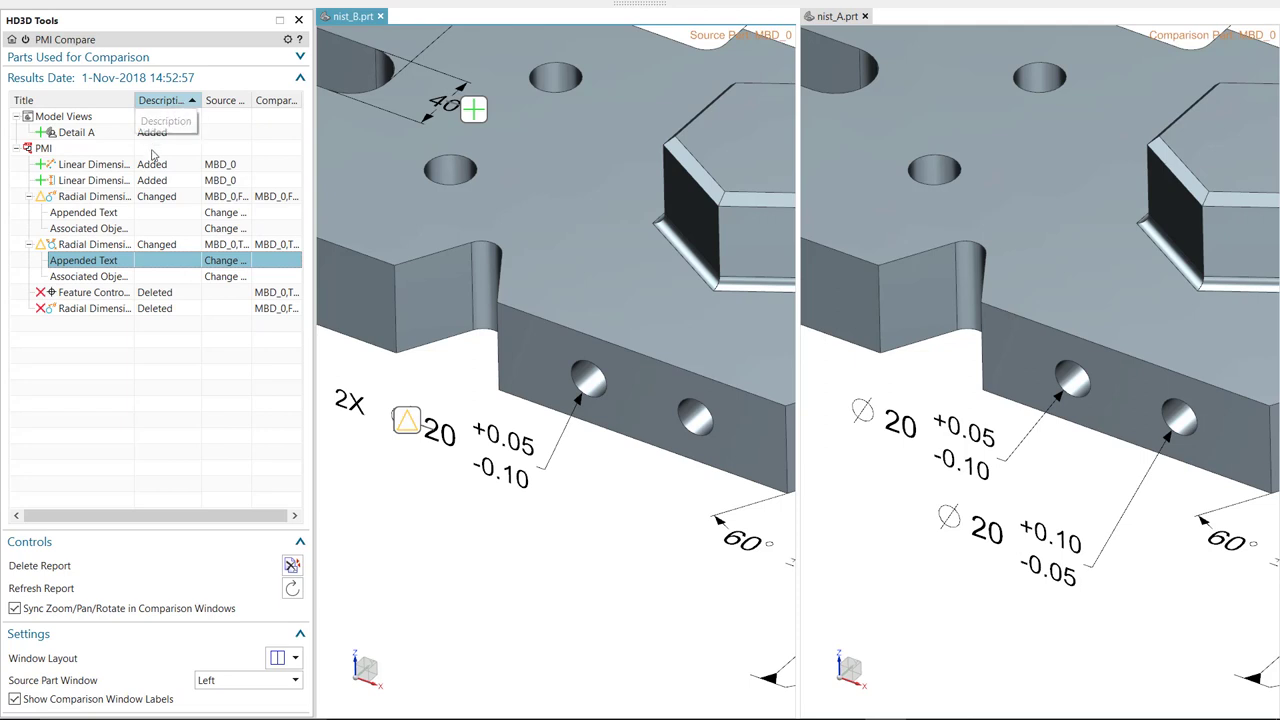
Sort by Title and filter the results to rows containing Appended Text
left_click(120, 102)
right_click(118, 103)
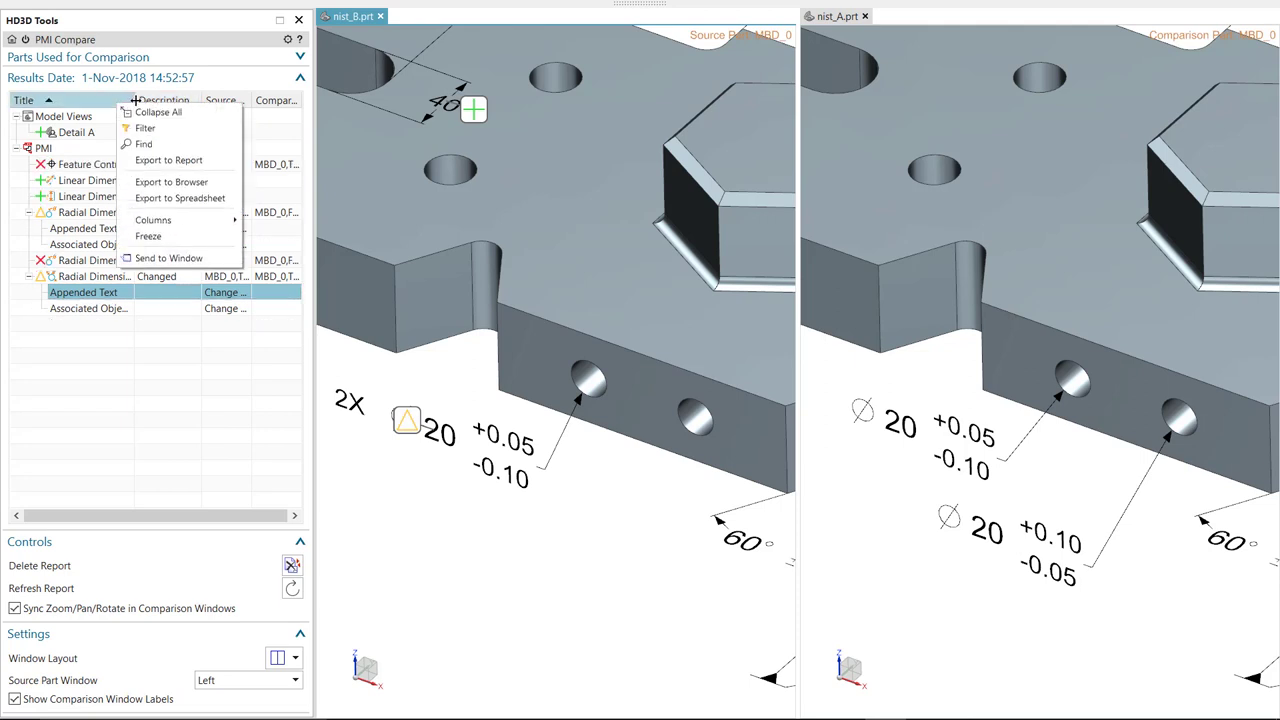
left_click(145, 128)
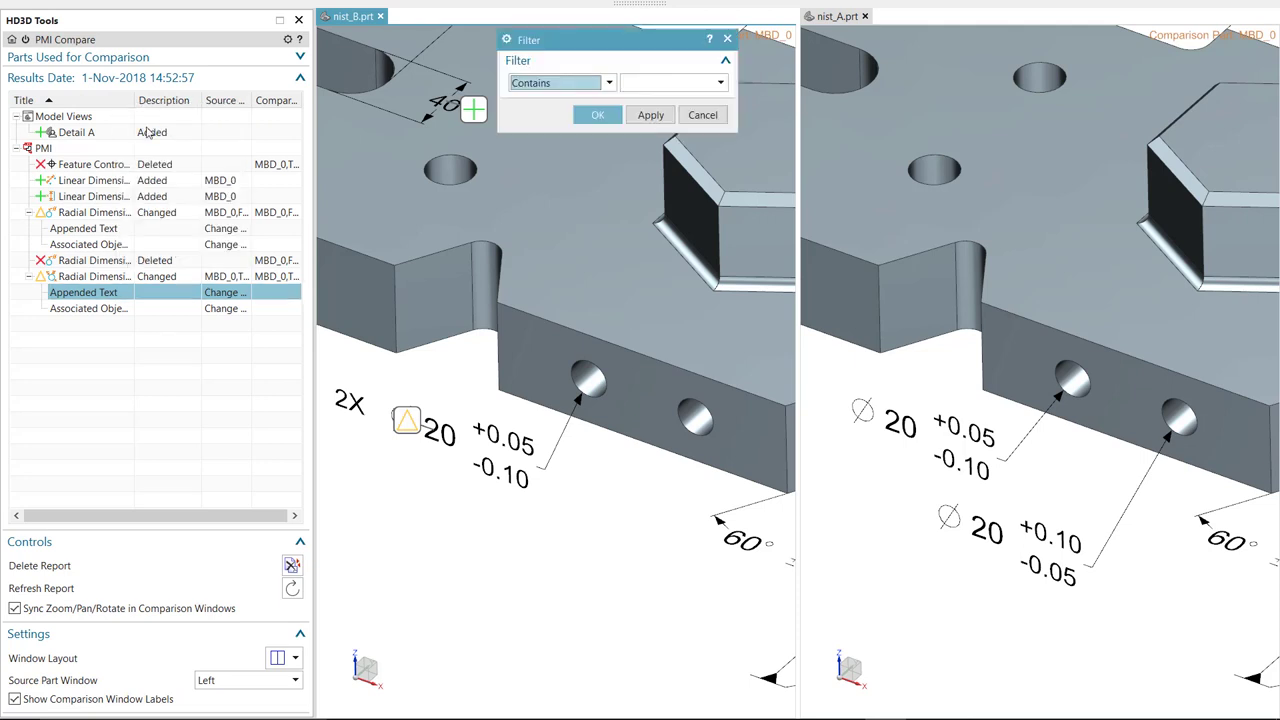
left_click(720, 83)
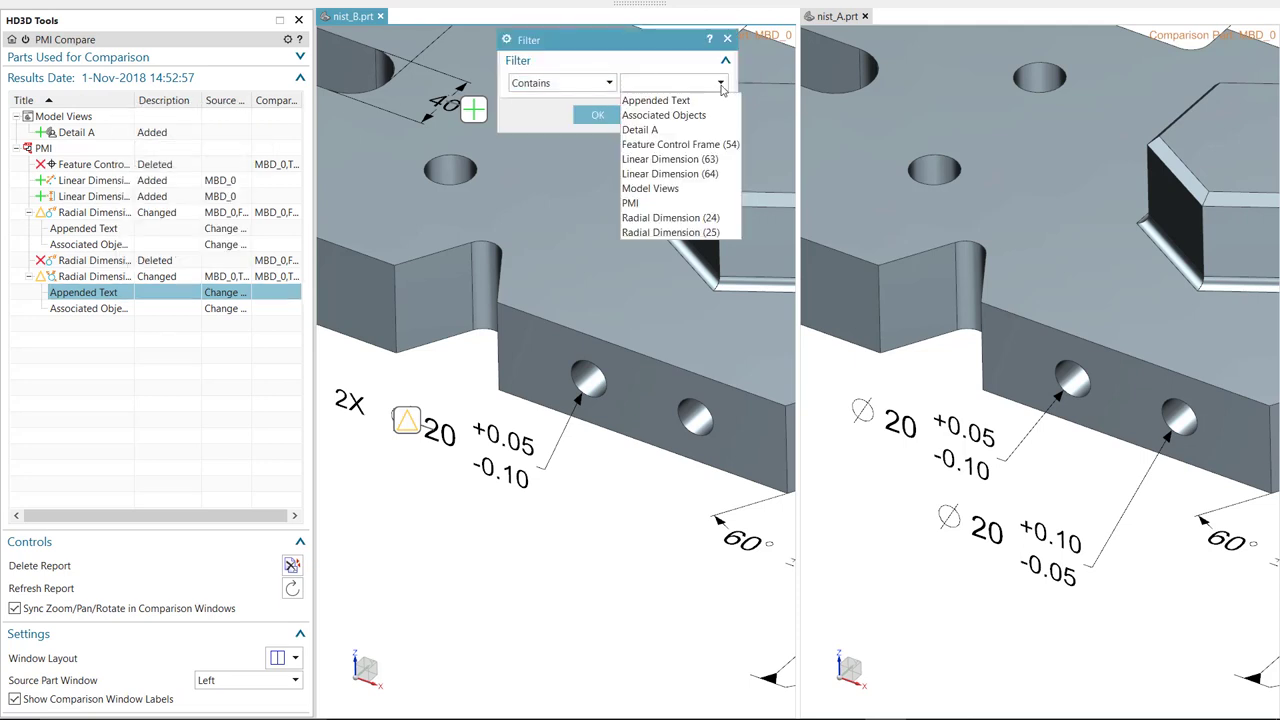
left_click(699, 105)
left_click(597, 115)
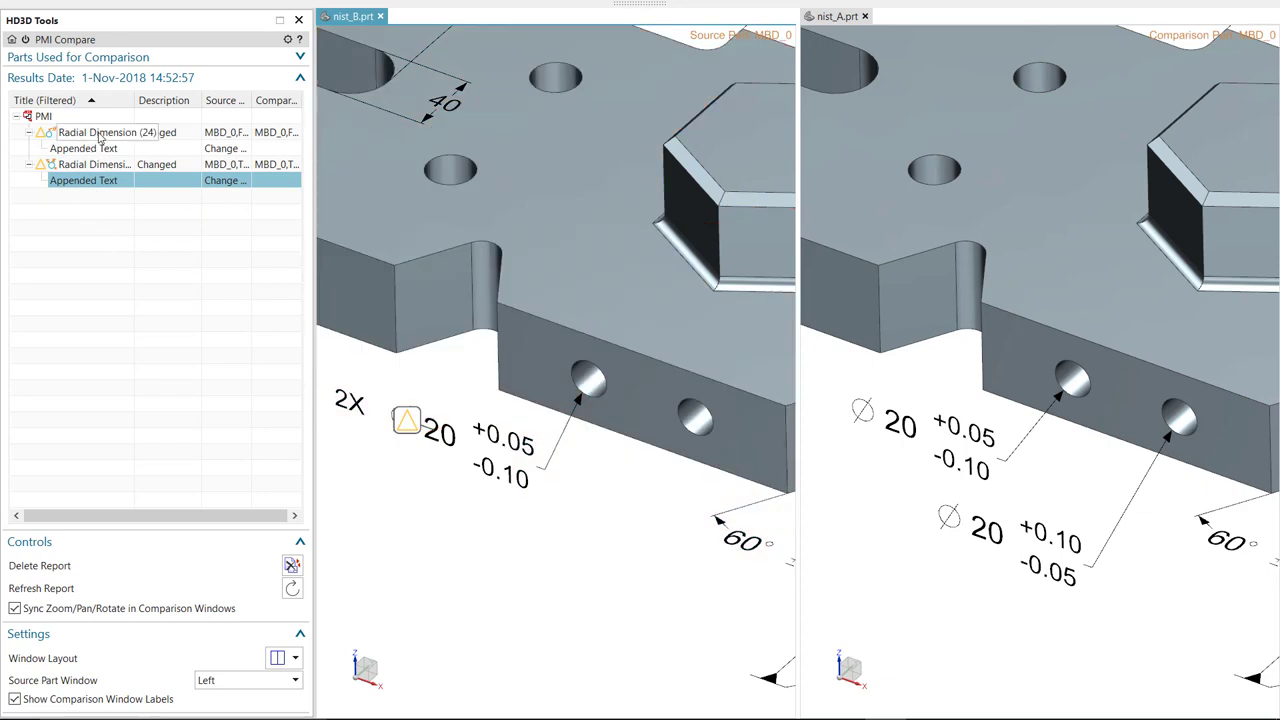
Clear the filters, fit both part views, rotate them, and reset to the trimetric view
right_click(119, 102)
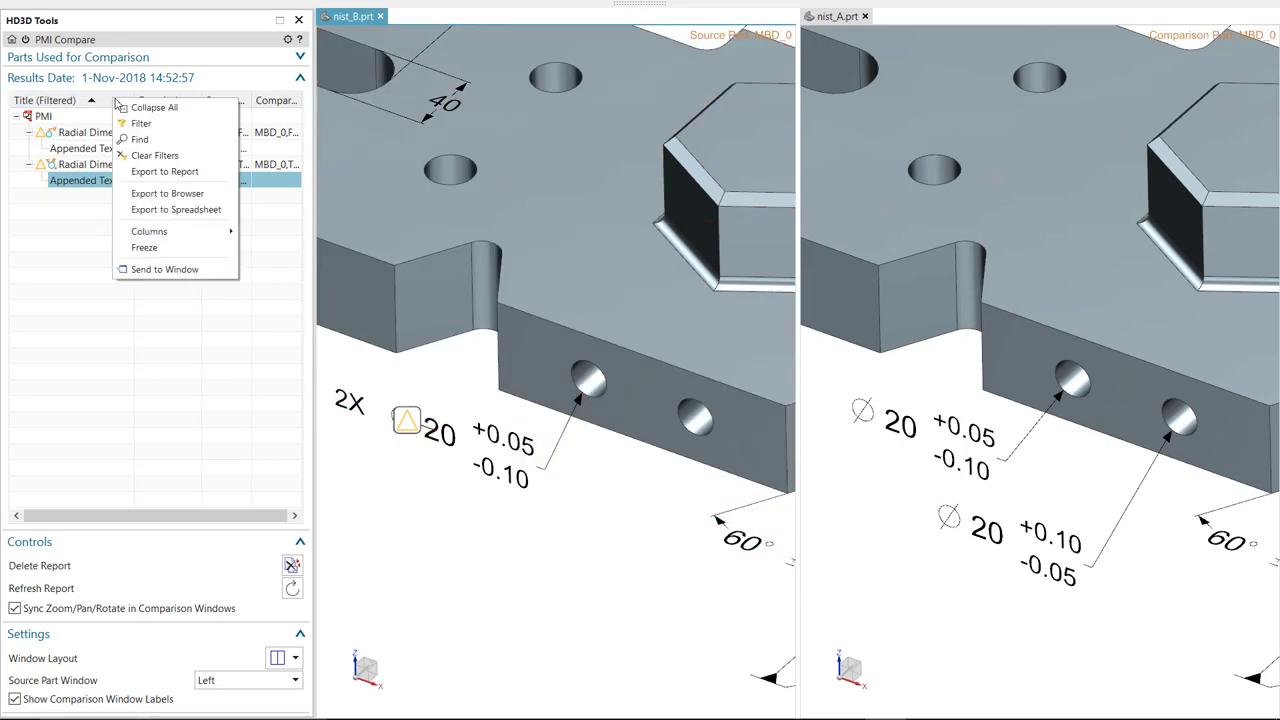
left_click(143, 156)
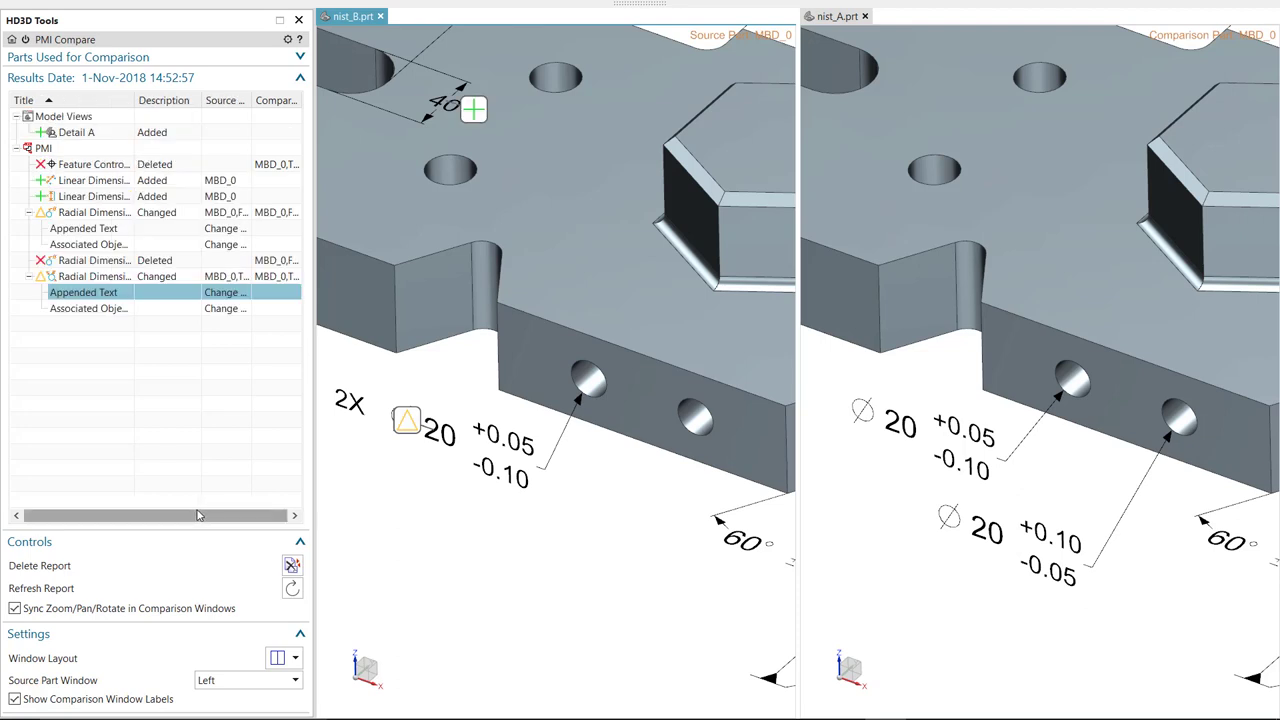
right_click(384, 482)
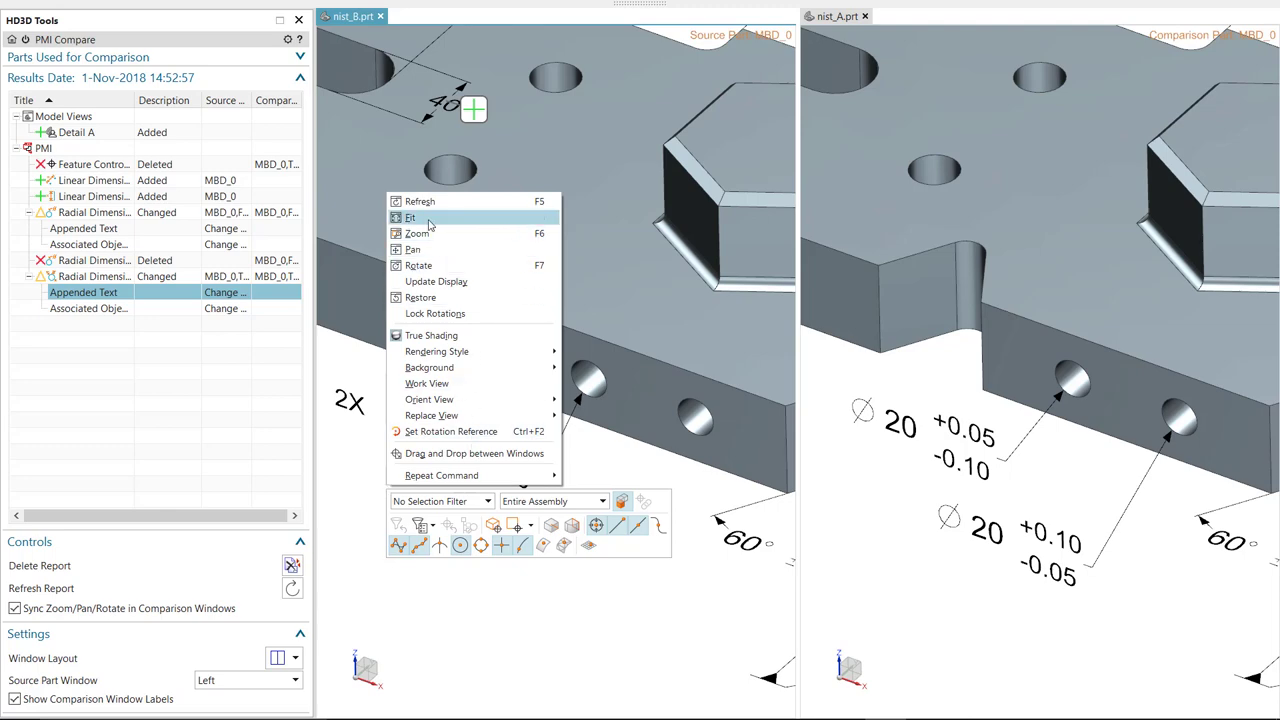
left_click(428, 218)
mouse_move(507, 524)
middle_mouse_down()
mouse_move(500, 503)
mouse_move(483, 520)
mouse_move(503, 543)
middle_mouse_up()
key("Home")
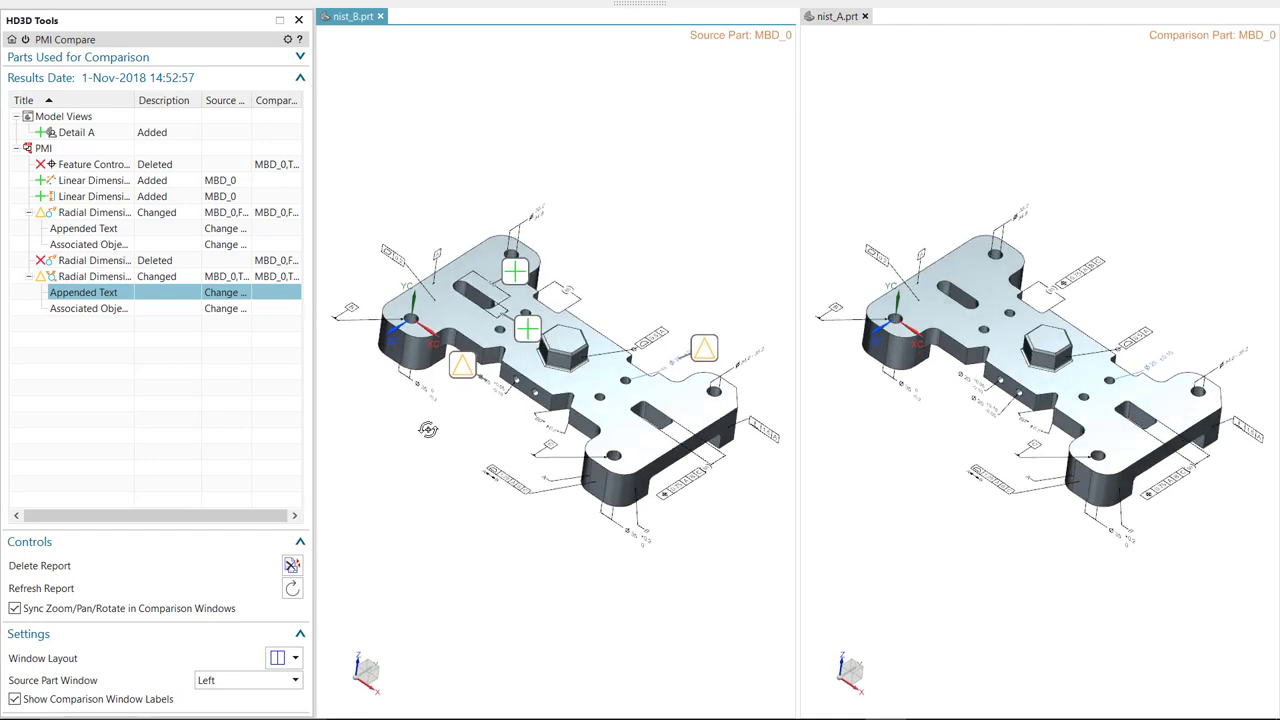
Export the comparison results as a browser report, then close the browser
right_click(163, 388)
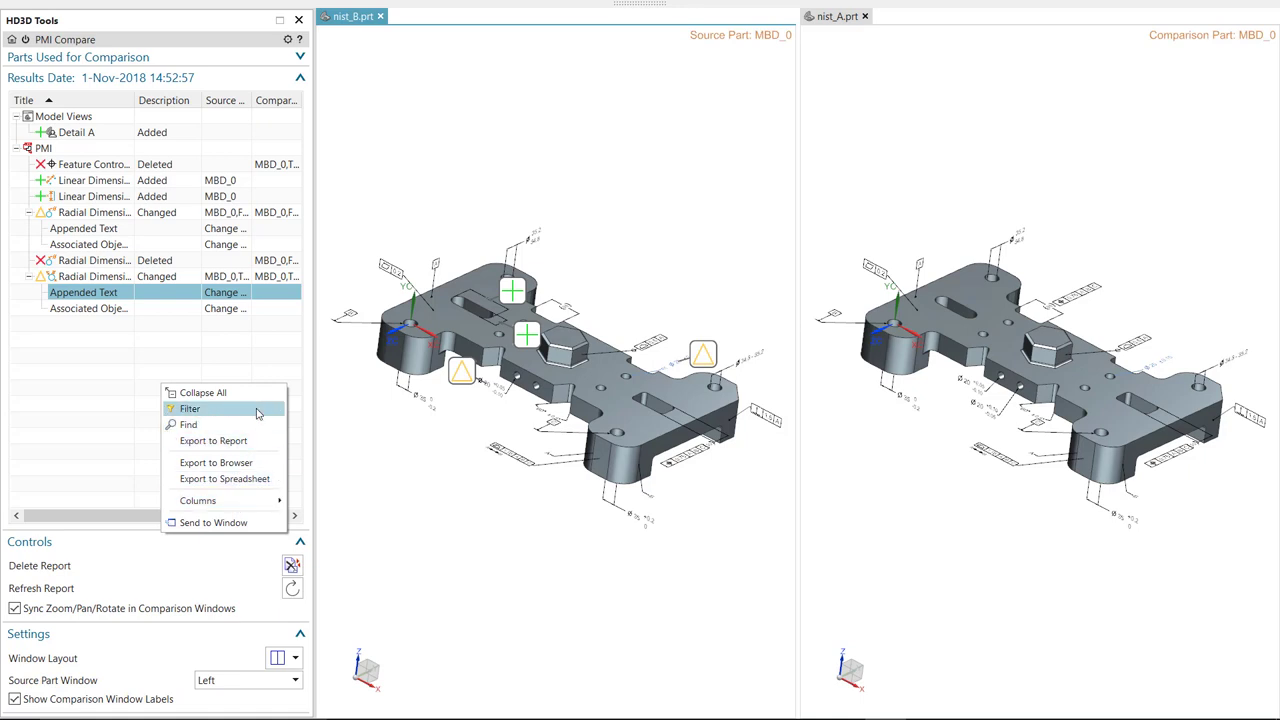
left_click(256, 462)
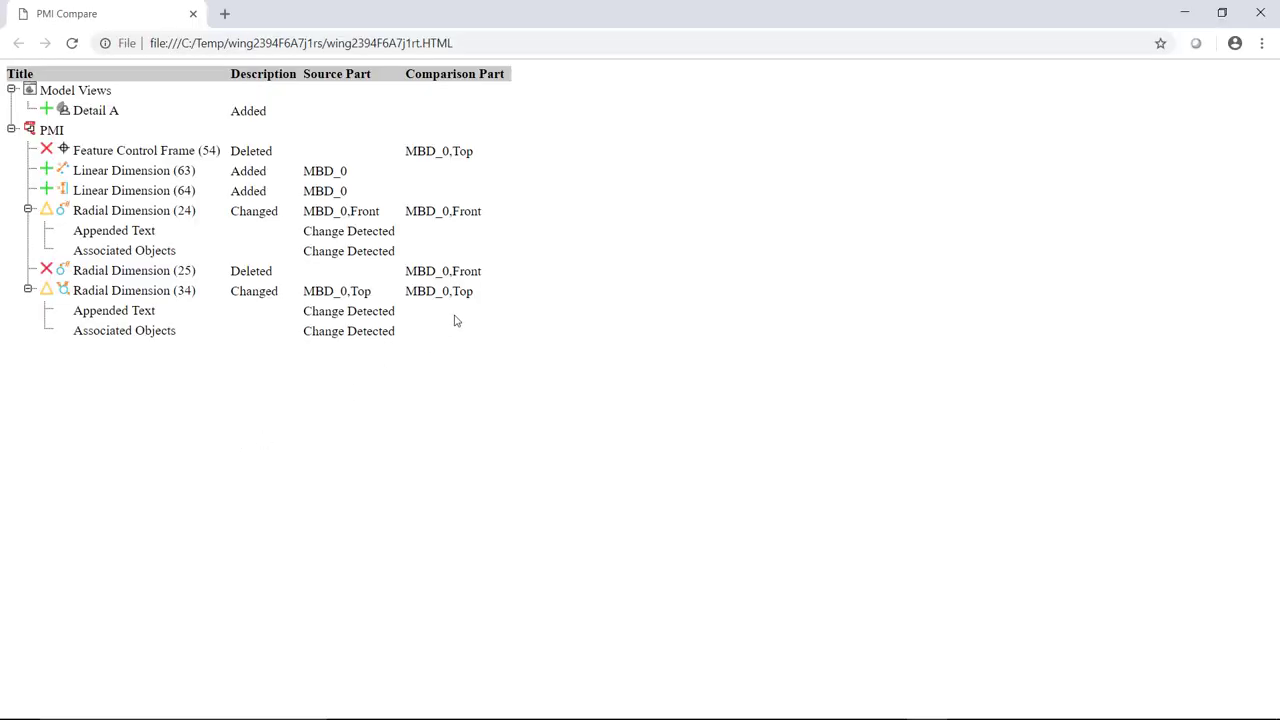
left_click(1260, 13)
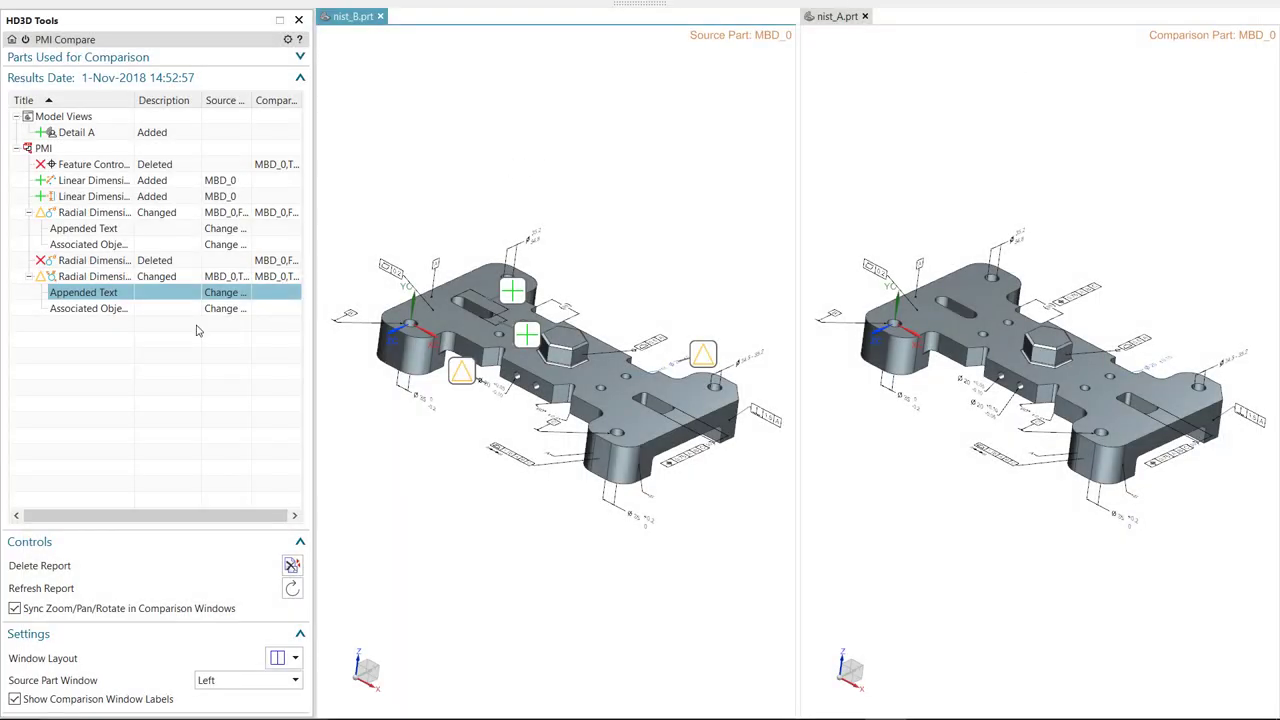
Export an Information report, scroll through its summary and PMI details, close it, then rotate slightly
right_click(155, 362)
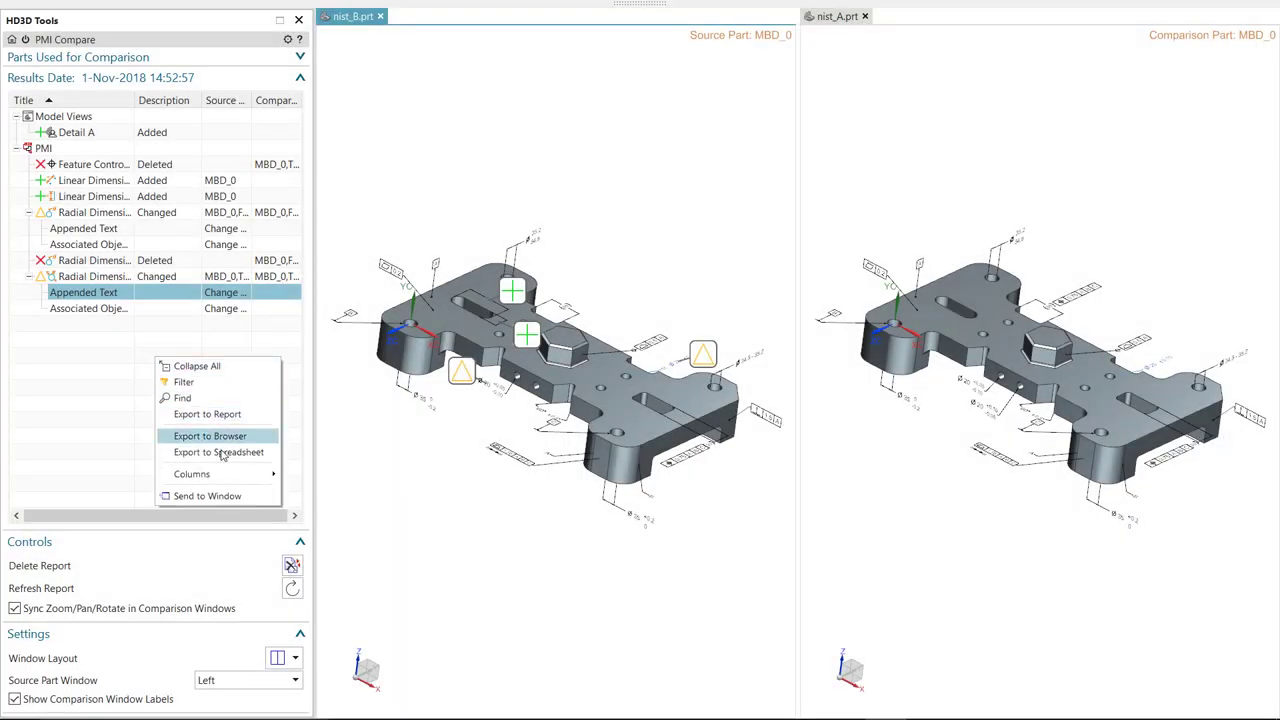
left_click(229, 416)
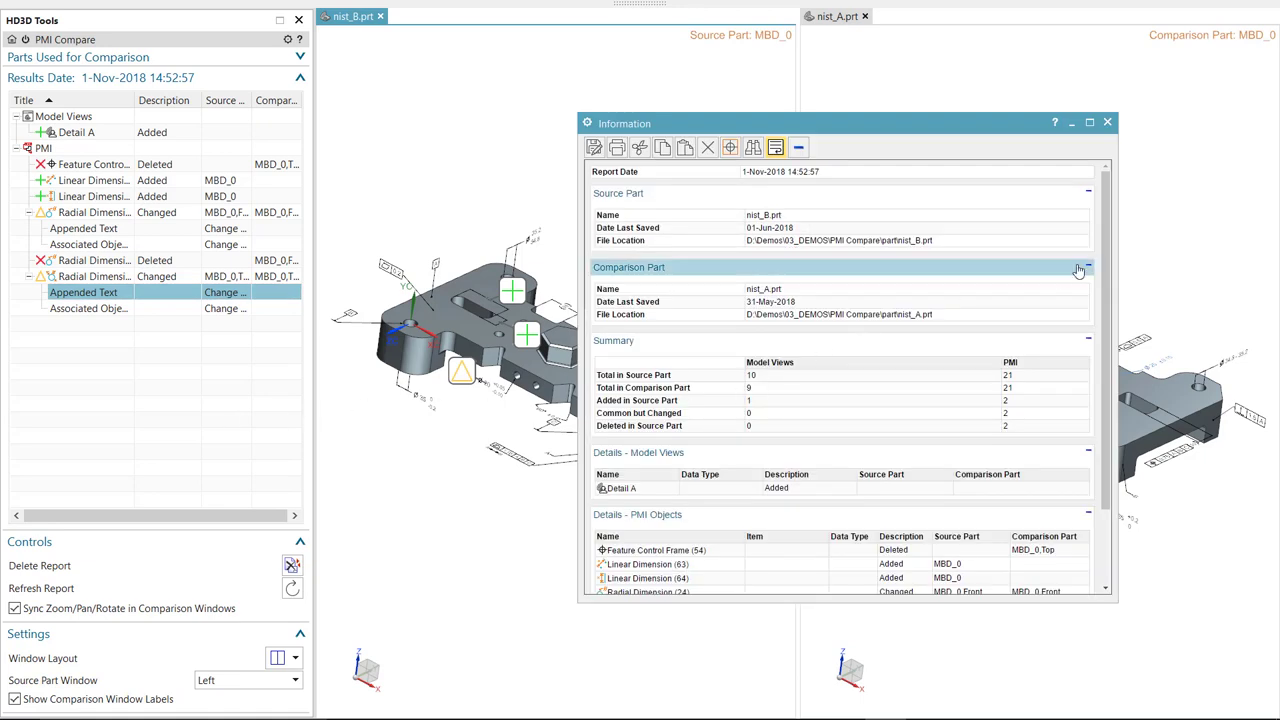
left_click_drag(1110, 275, 1112, 404)
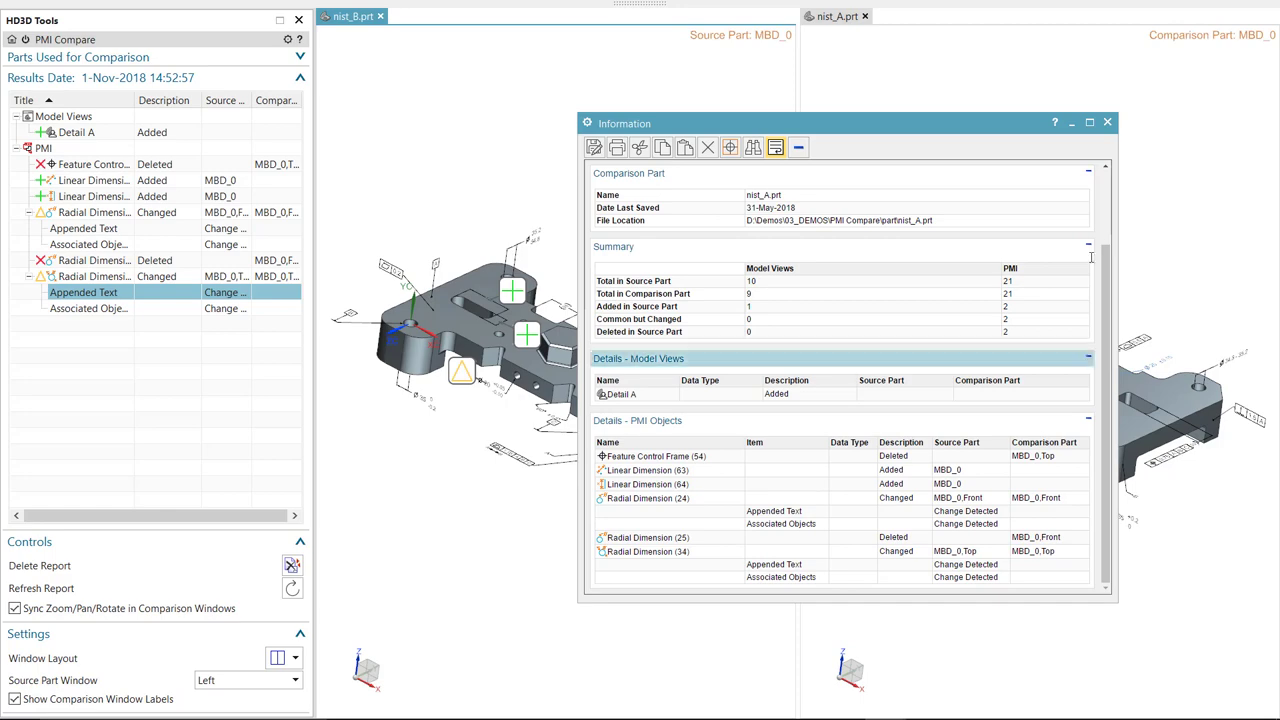
left_click(1107, 122)
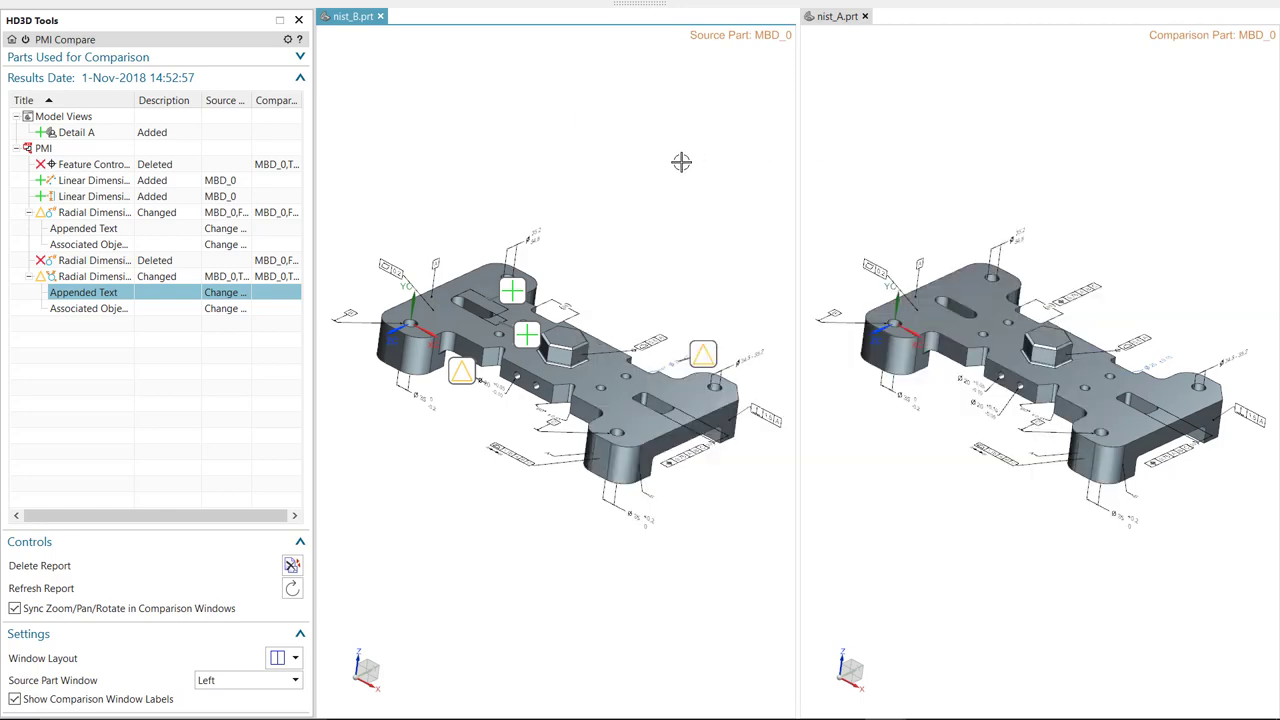
middle_click_drag(584, 241, 585, 244)
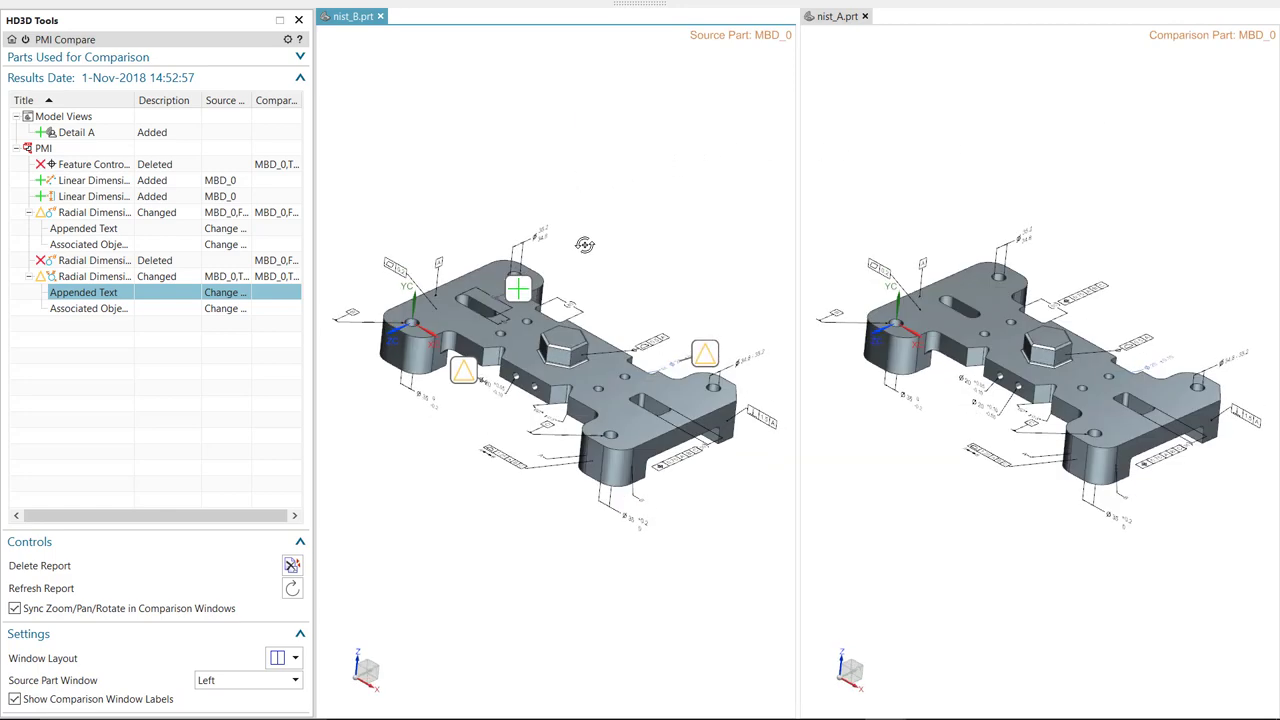